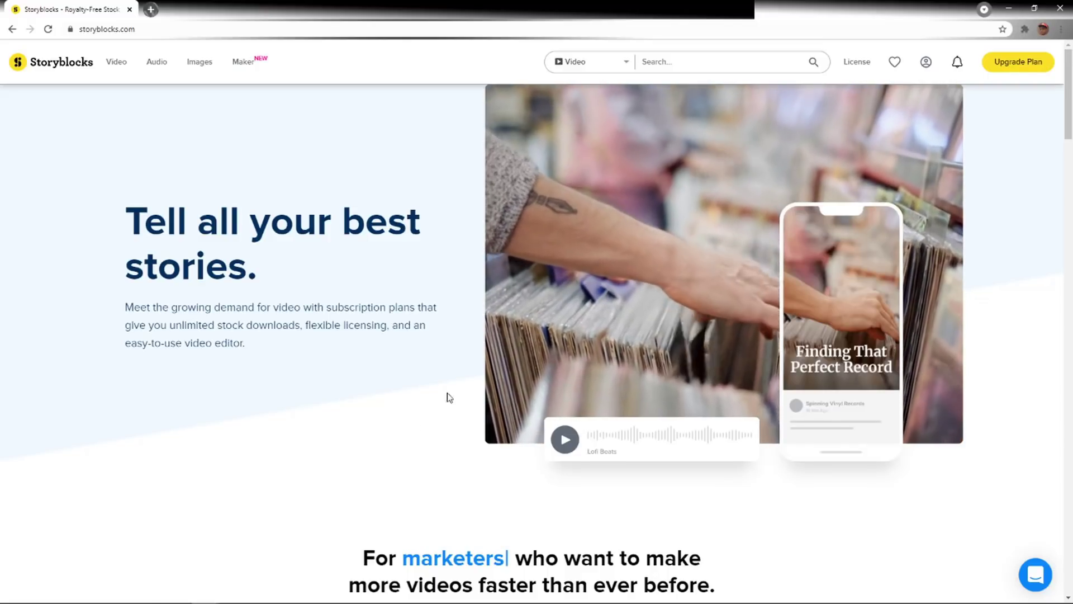
Step: Search the Storyblocks stock library for SMOKE video footage
click(672, 58)
text(SMO)
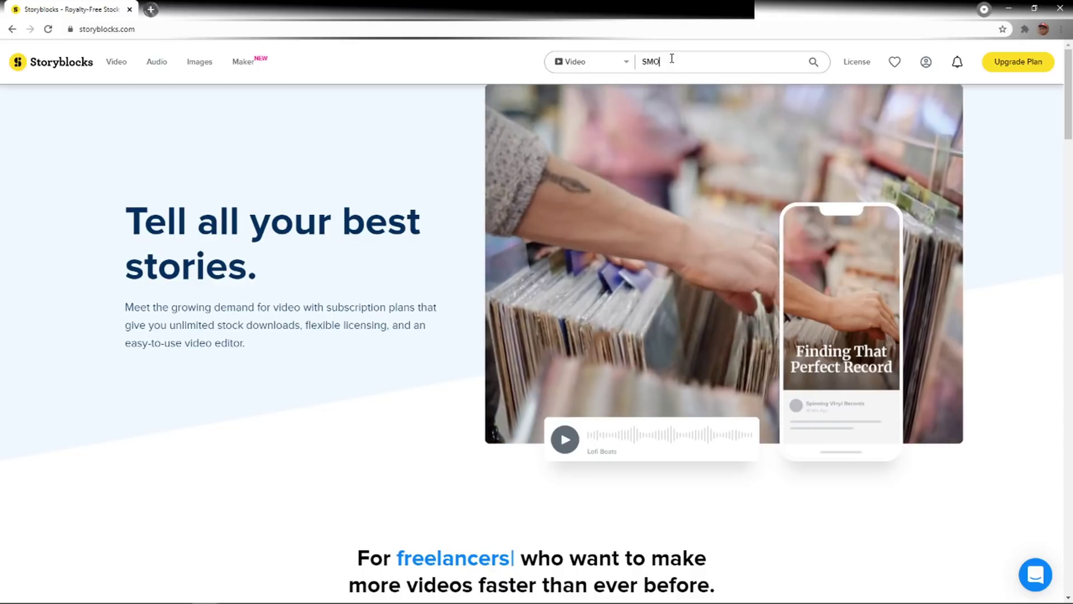
text(OTH)
click(191, 62)
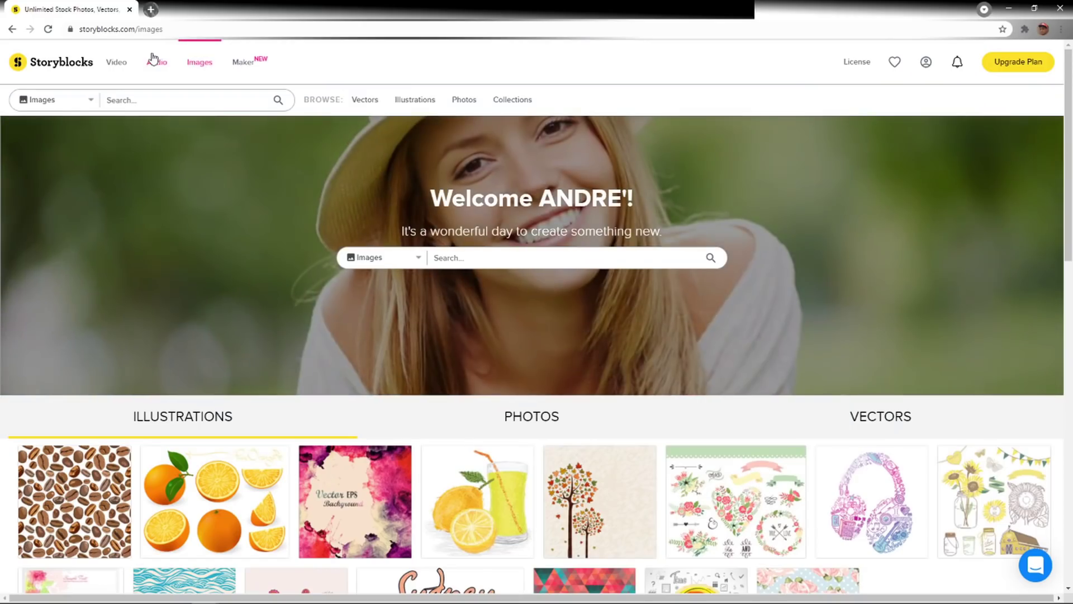
click(125, 63)
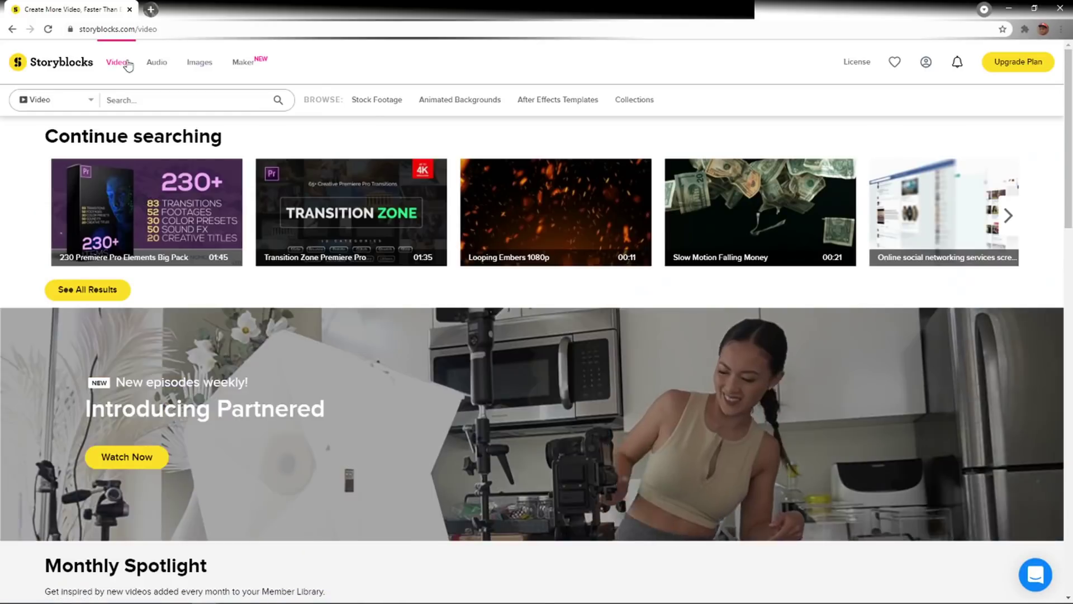
click(161, 63)
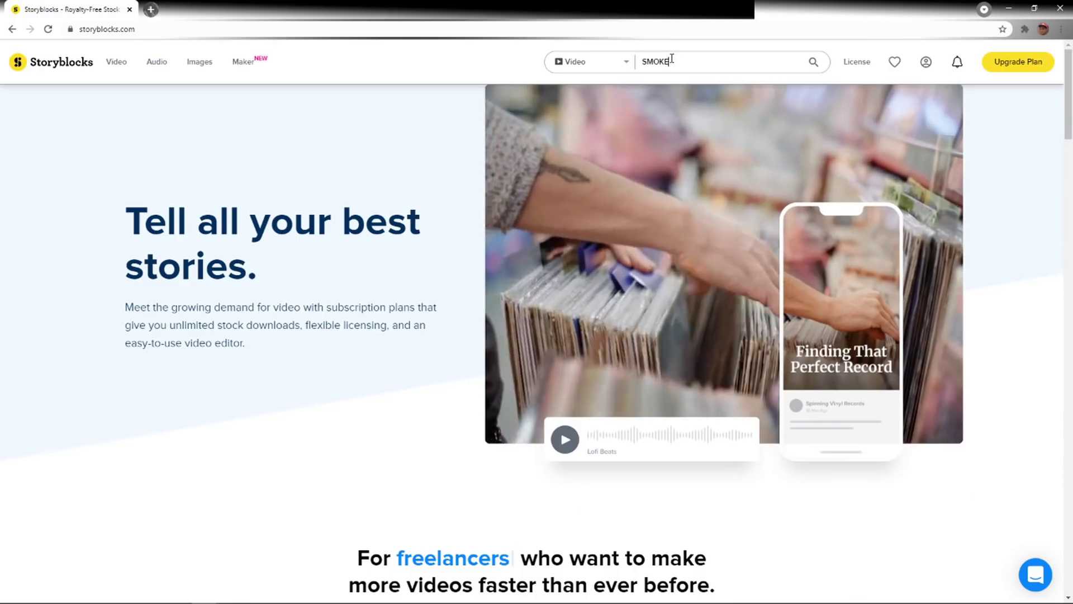
key(Return)
scroll(1067, 138, down, 7)
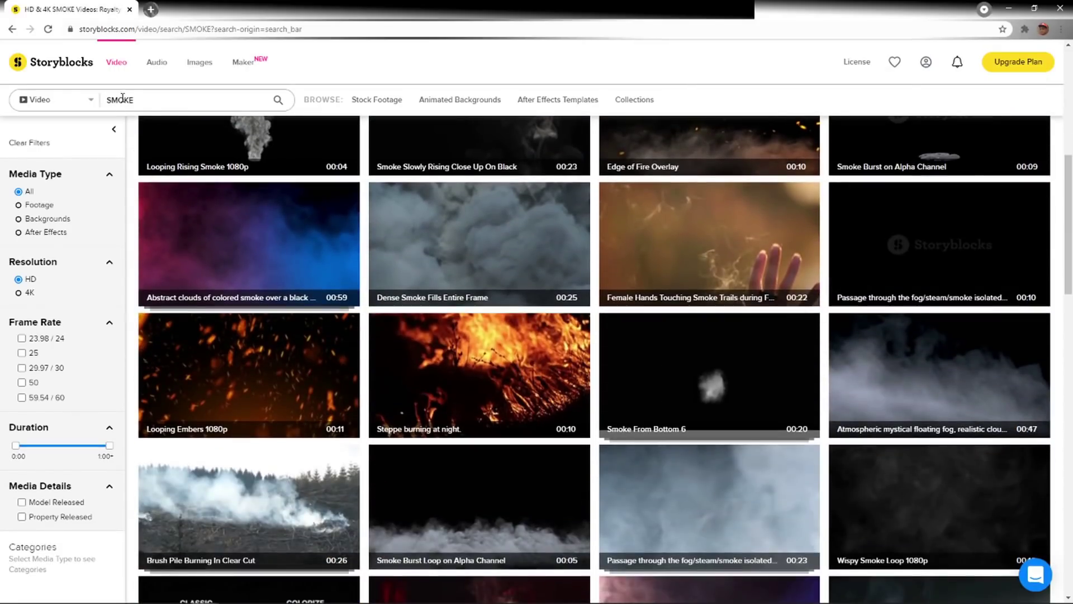
Step: Replace the search with INK DROP and browse the results
double_click(120, 99)
text(INK DROP)
key(Return)
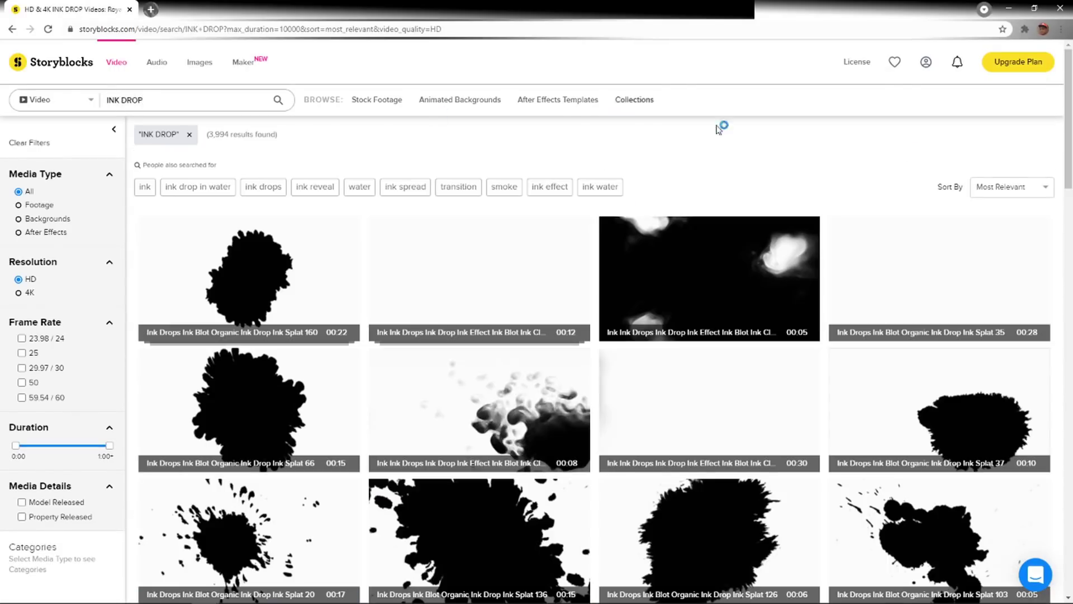
scroll(921, 228, down, 5)
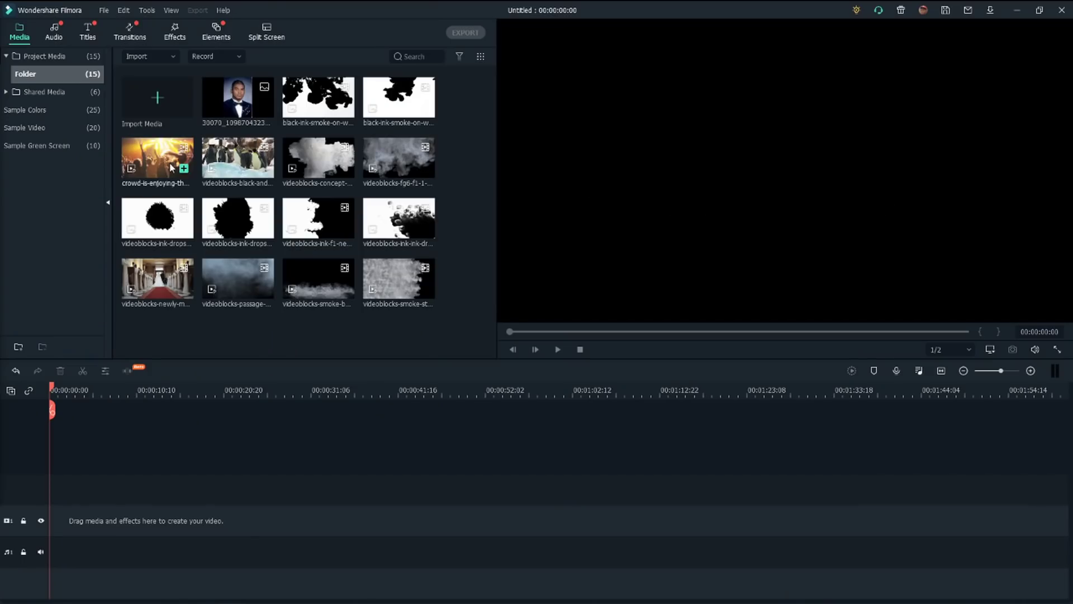
Step: Place the concert crowd clip on track 1 and the fog smoke clip above it
drag(157, 161, 50, 512)
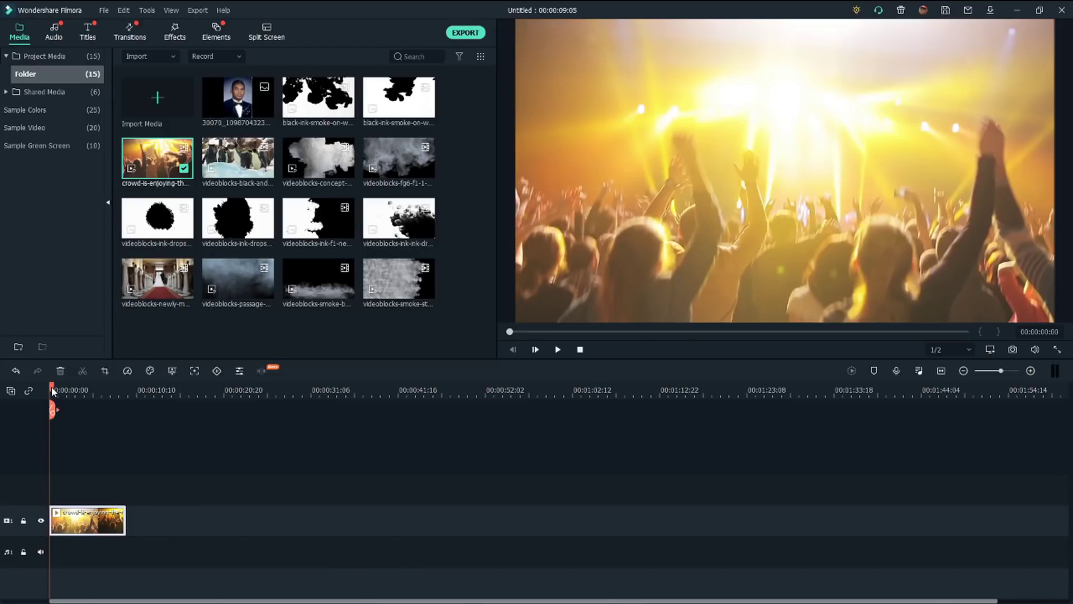
mouse_move(52, 389)
mouse_down()
mouse_move(98, 410)
mouse_move(38, 404)
mouse_up()
drag(237, 288, 46, 479)
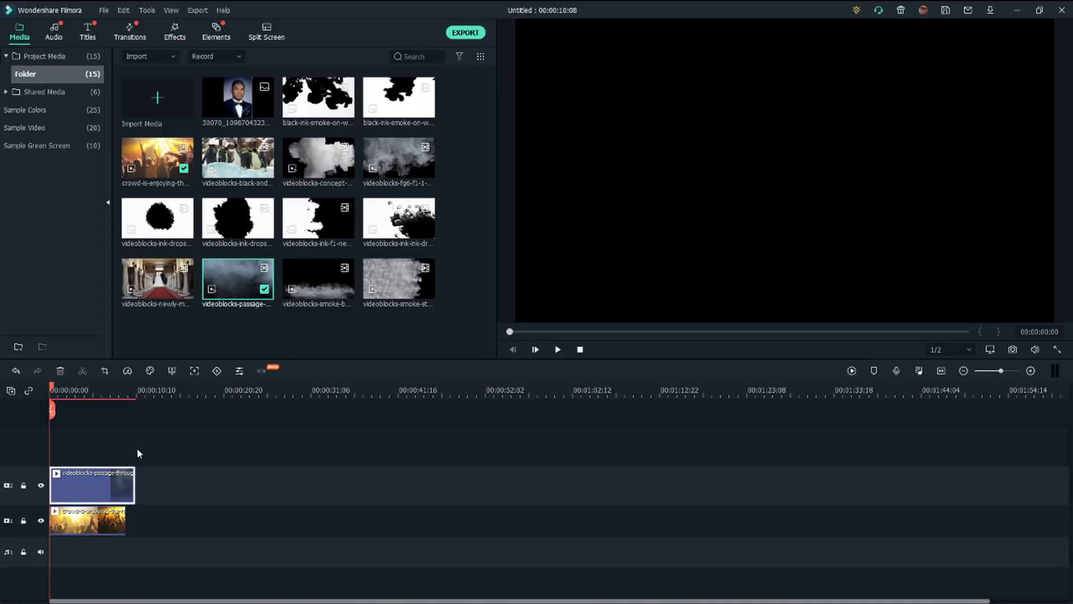
Step: Split the fog clip at the crowd clip's end and delete the excess tail
click(127, 395)
scroll(193, 532, up, 1)
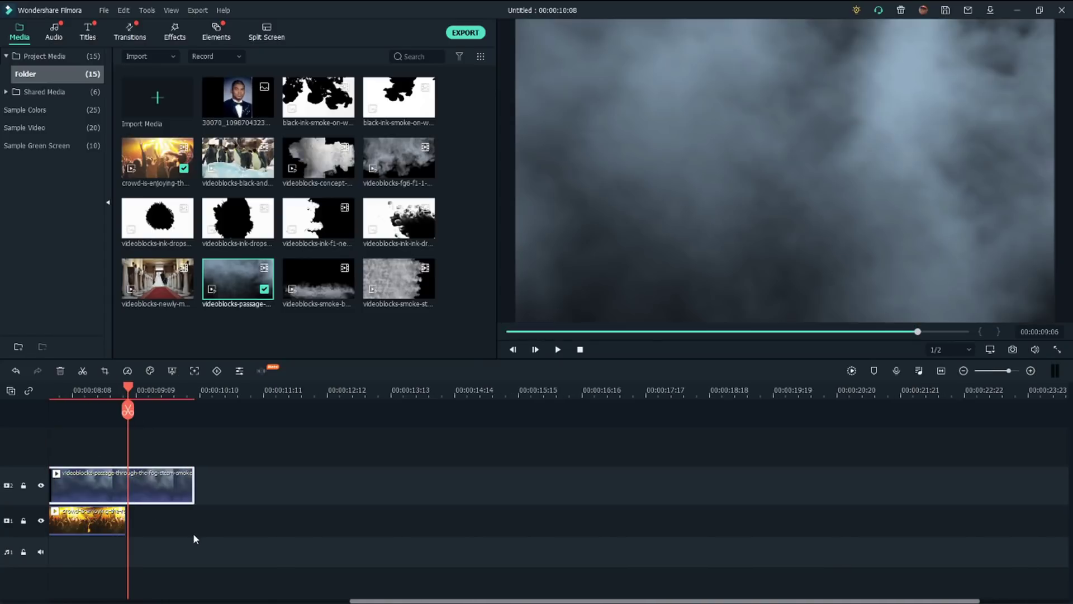
scroll(192, 529, up, 1)
double_click(87, 521)
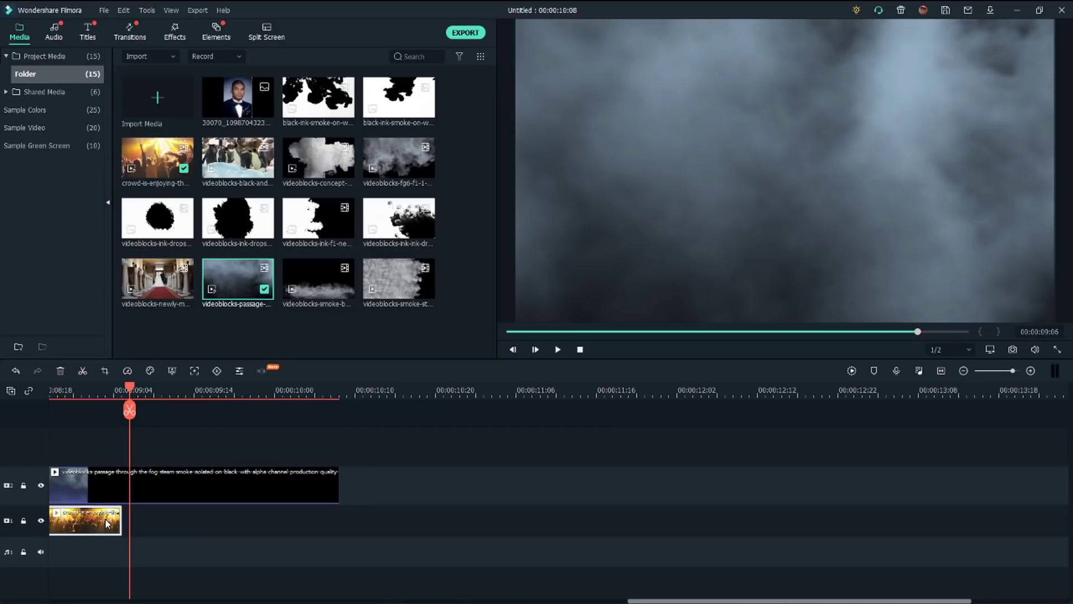
click(123, 412)
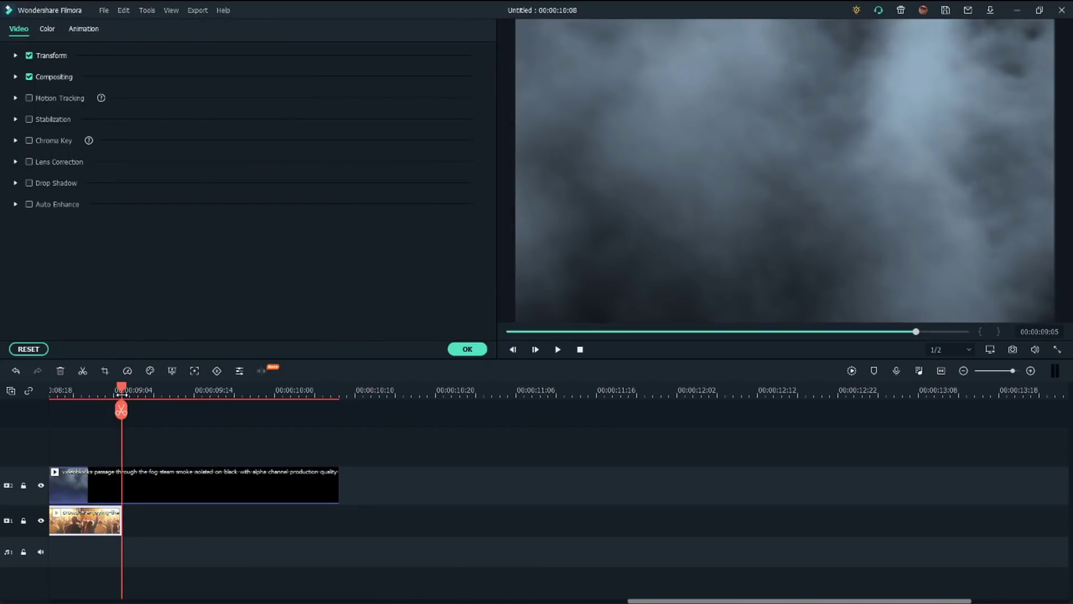
click(123, 412)
click(157, 491)
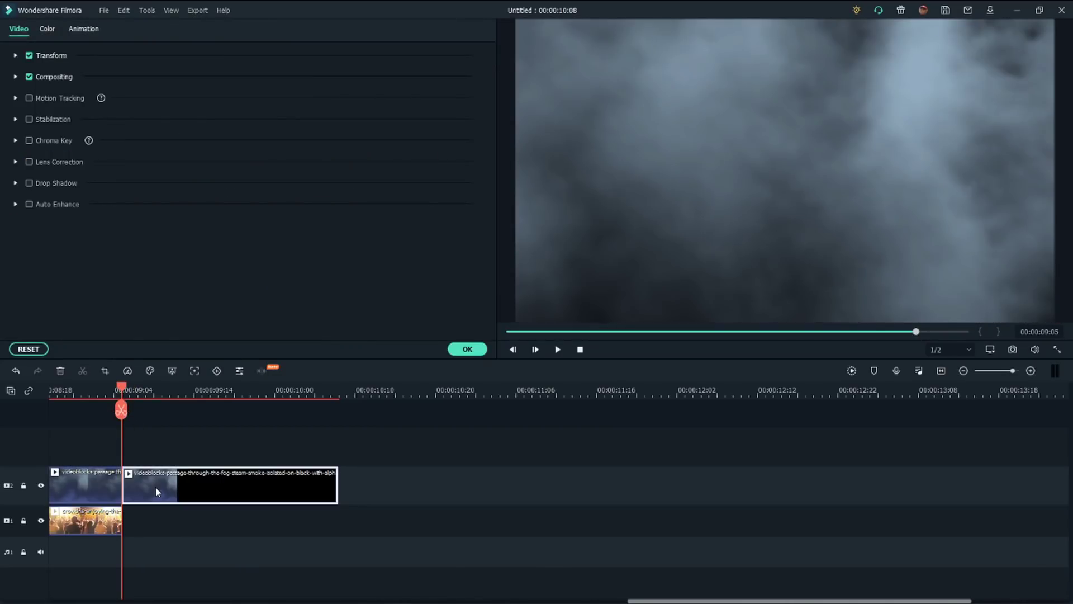
key(Delete)
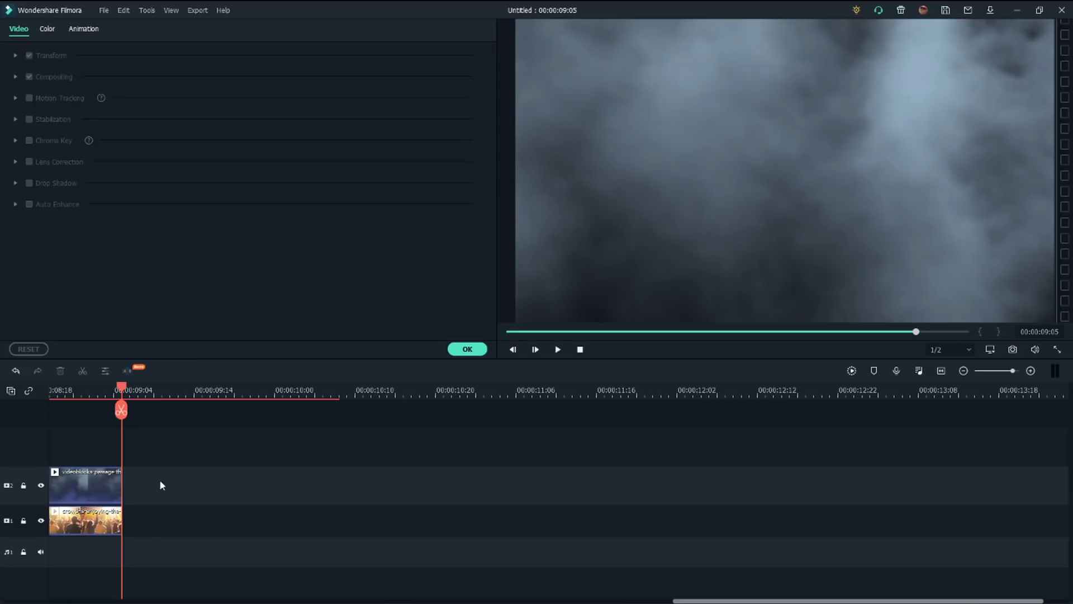
click(579, 349)
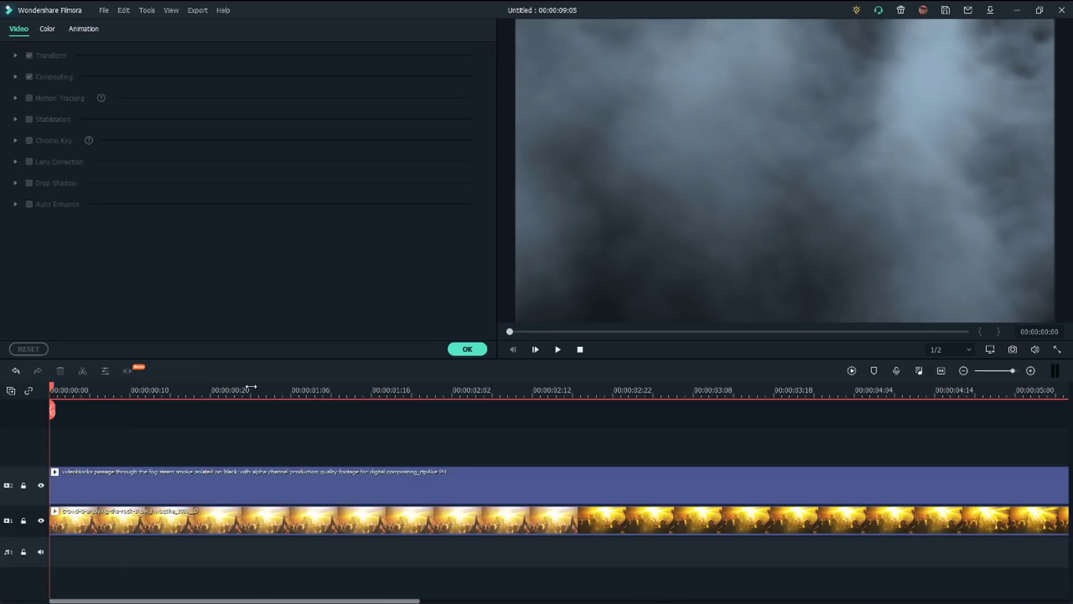
Step: Set the fog clip's compositing blending mode to Screen
key(shift+z)
click(178, 474)
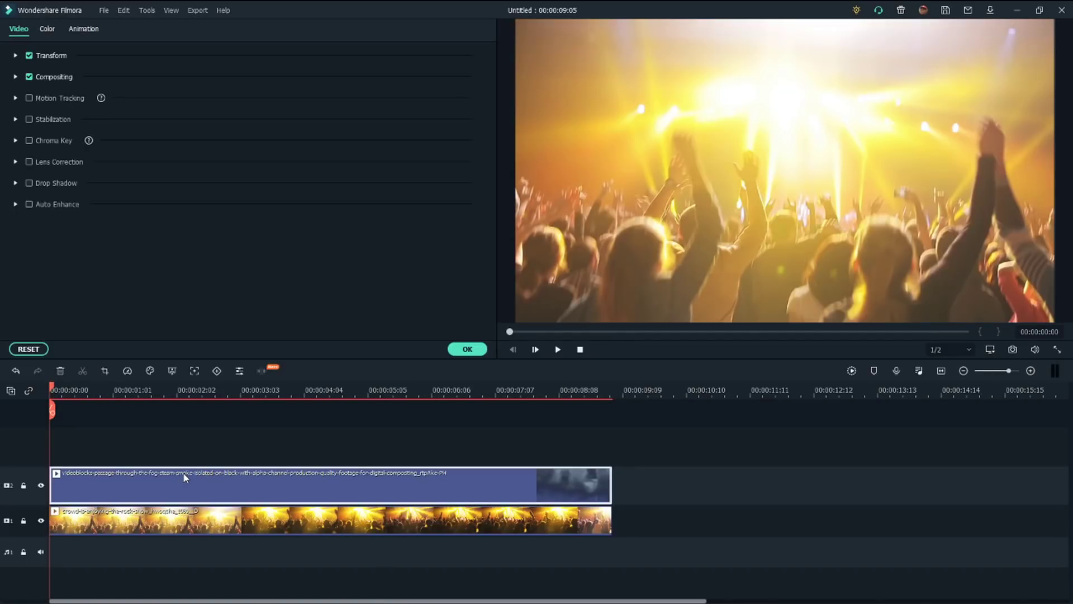
click(15, 78)
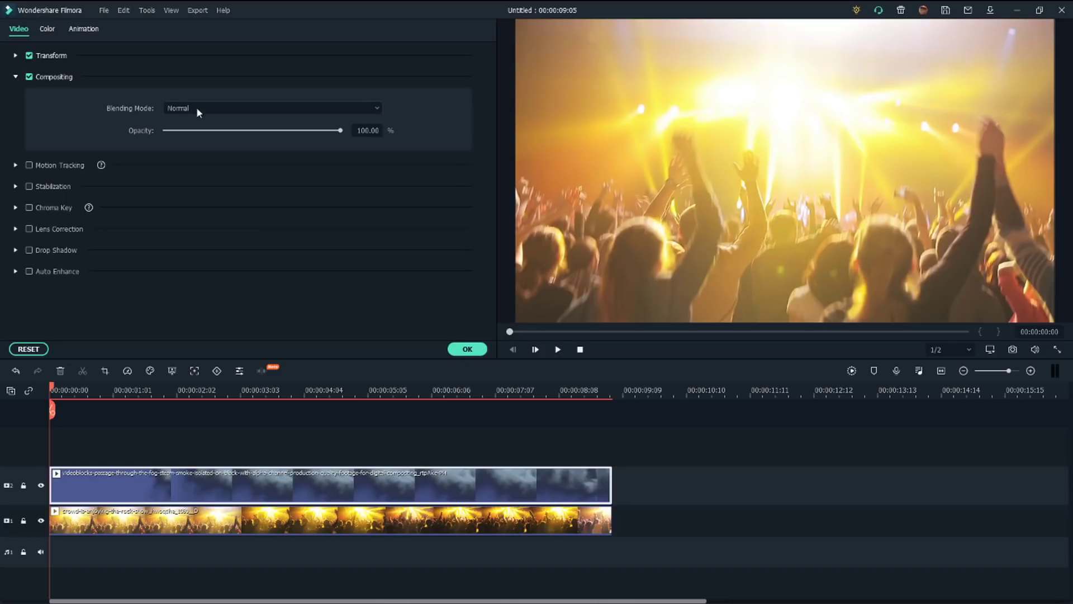
click(375, 109)
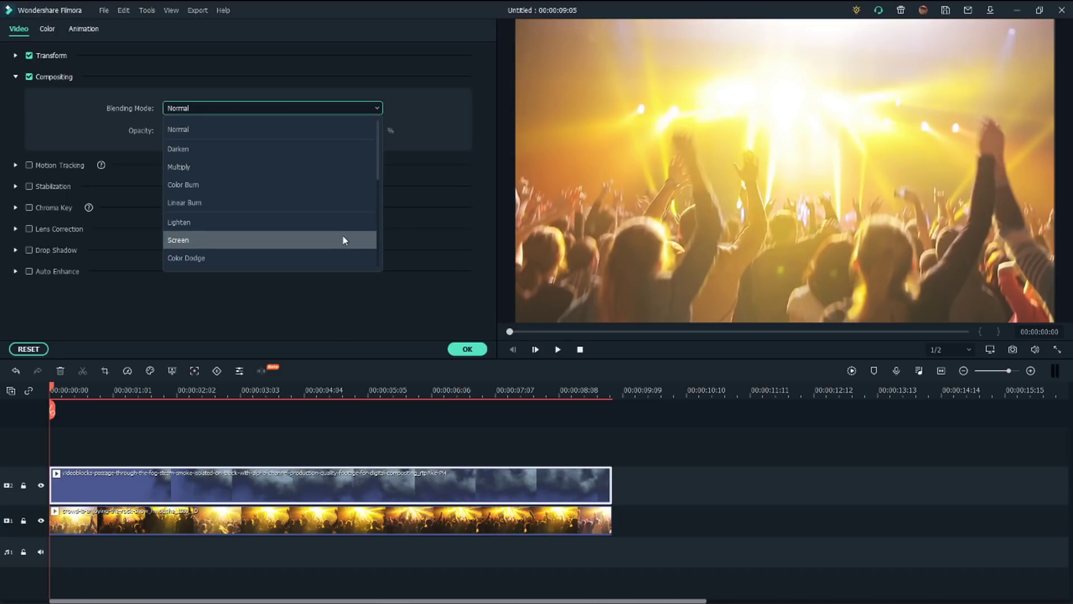
click(342, 234)
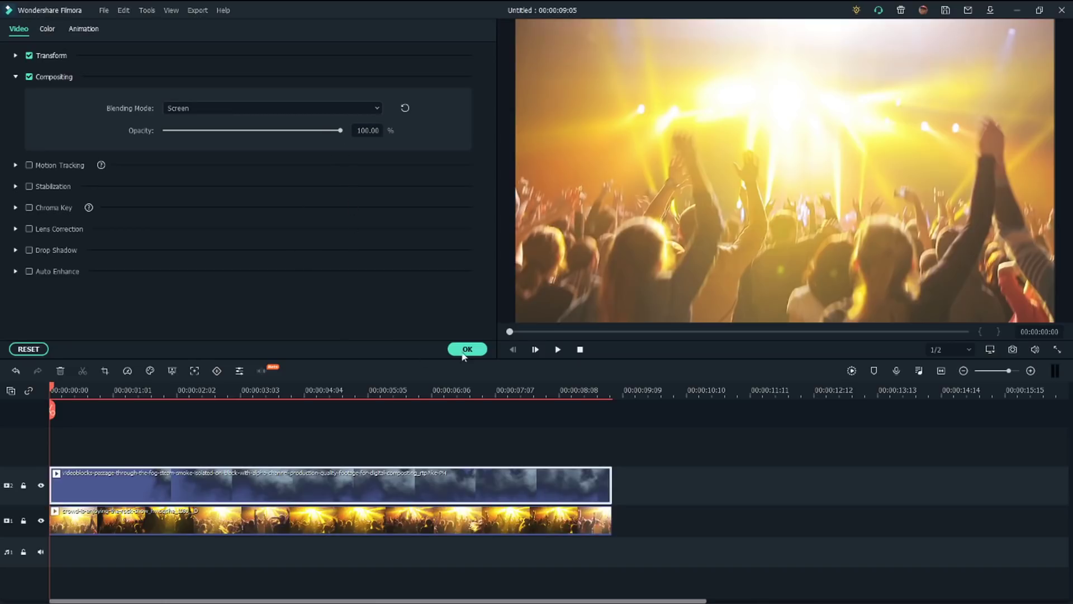
Step: Play back the Screen-blended fog over the concert footage
click(557, 349)
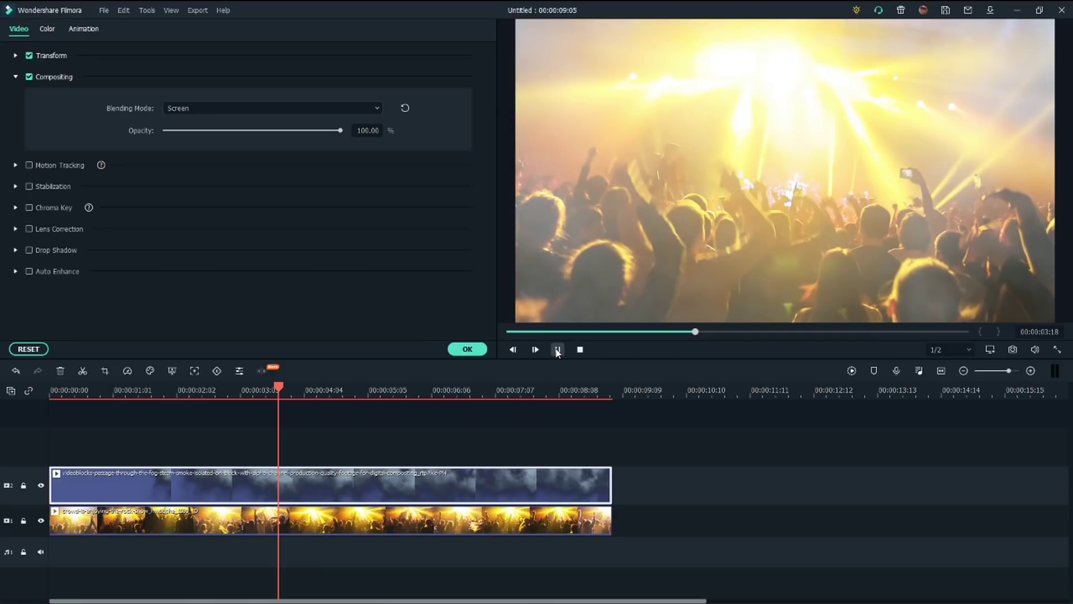
click(557, 350)
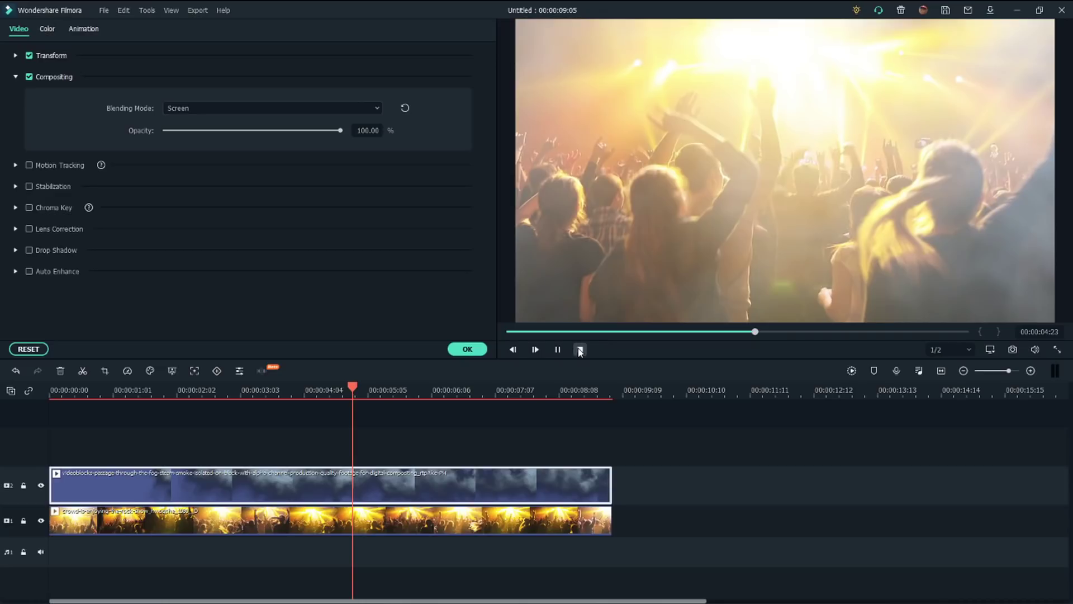
click(580, 349)
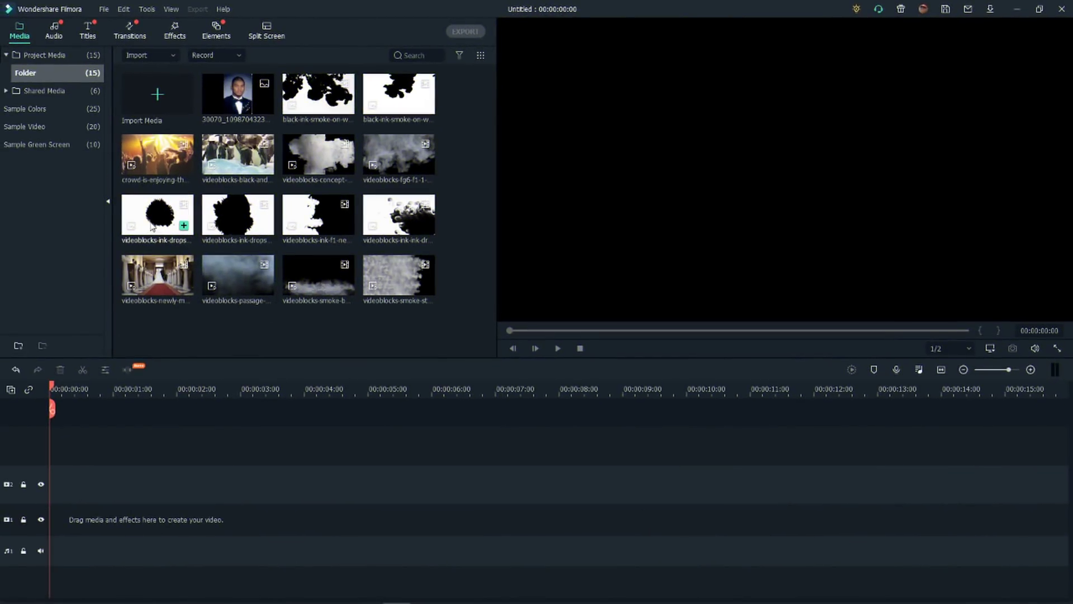
Step: Put the wedding clip on the main track with the smoke-burst clip above it, aligned at the start
drag(150, 276, 42, 520)
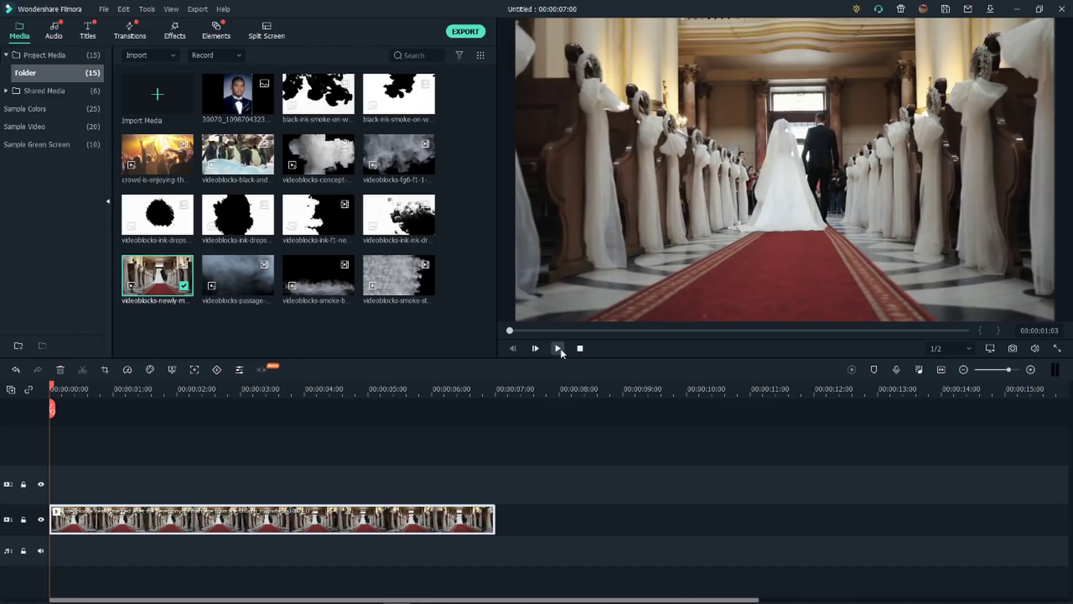
click(558, 347)
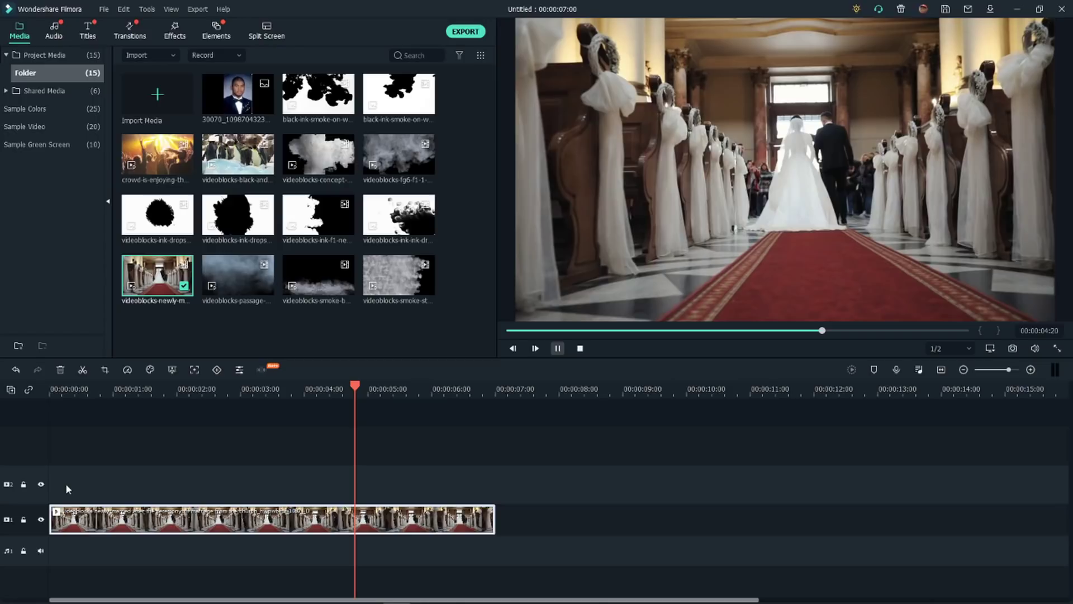
key(space)
click(345, 285)
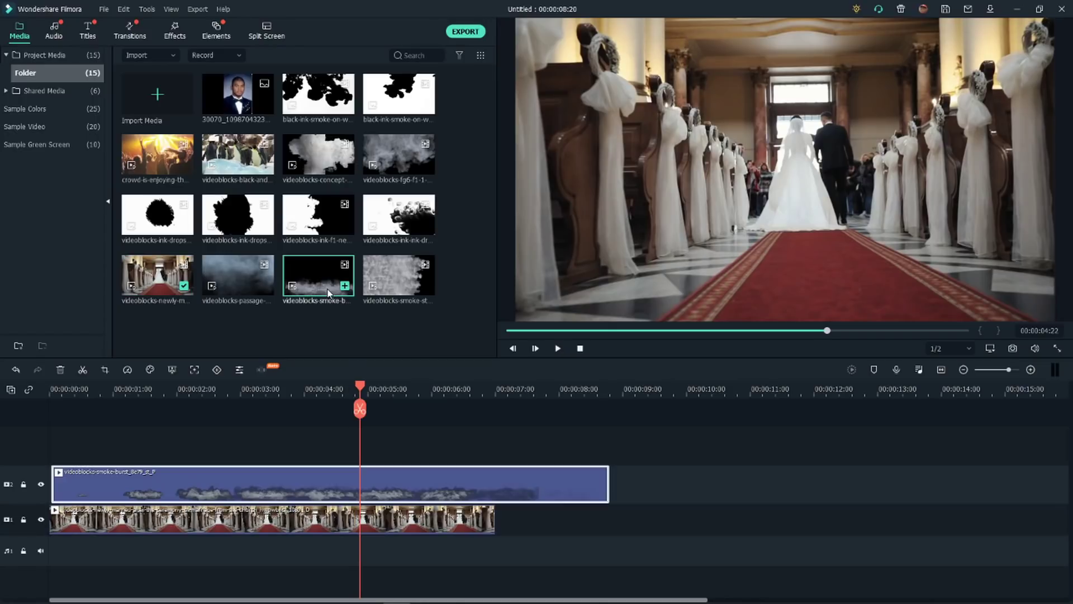
drag(282, 490, 273, 490)
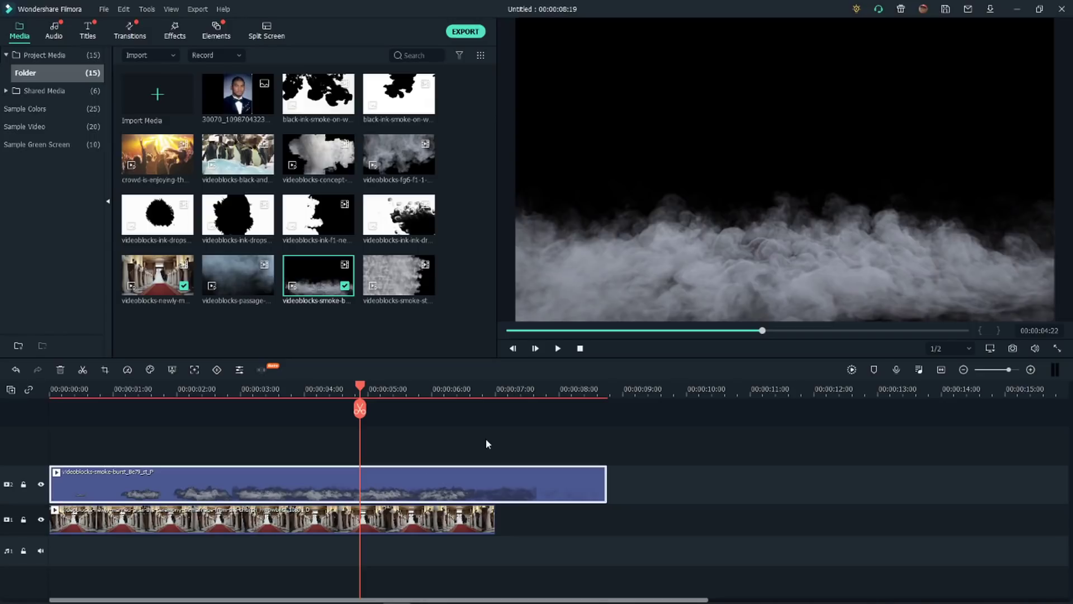
Step: Split the smoke clip at 00:00:07:00 and delete the leftover end
click(502, 390)
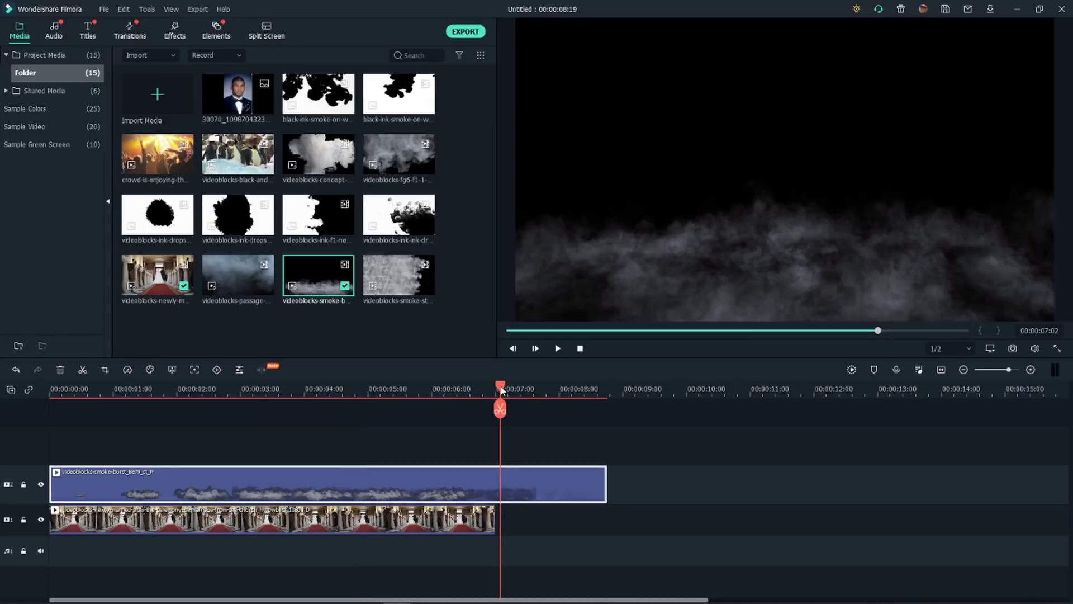
drag(501, 391, 498, 390)
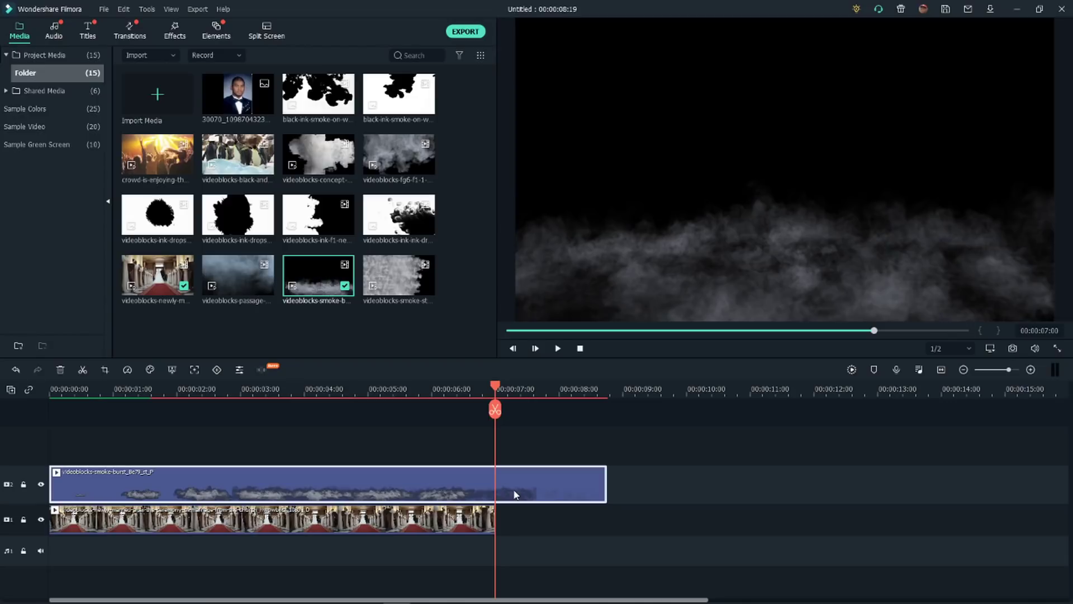
click(495, 412)
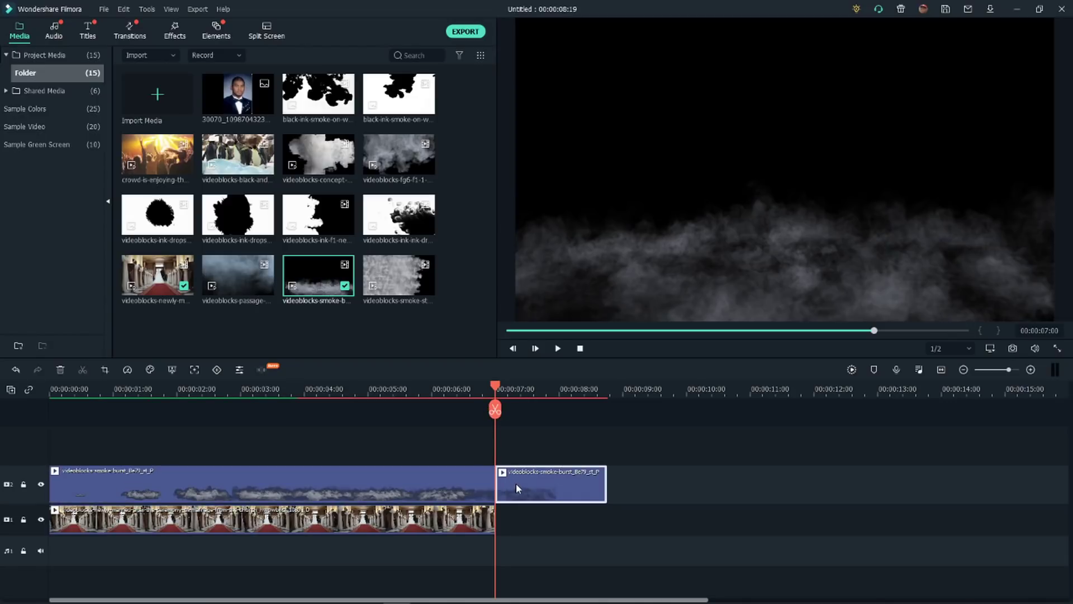
key(Delete)
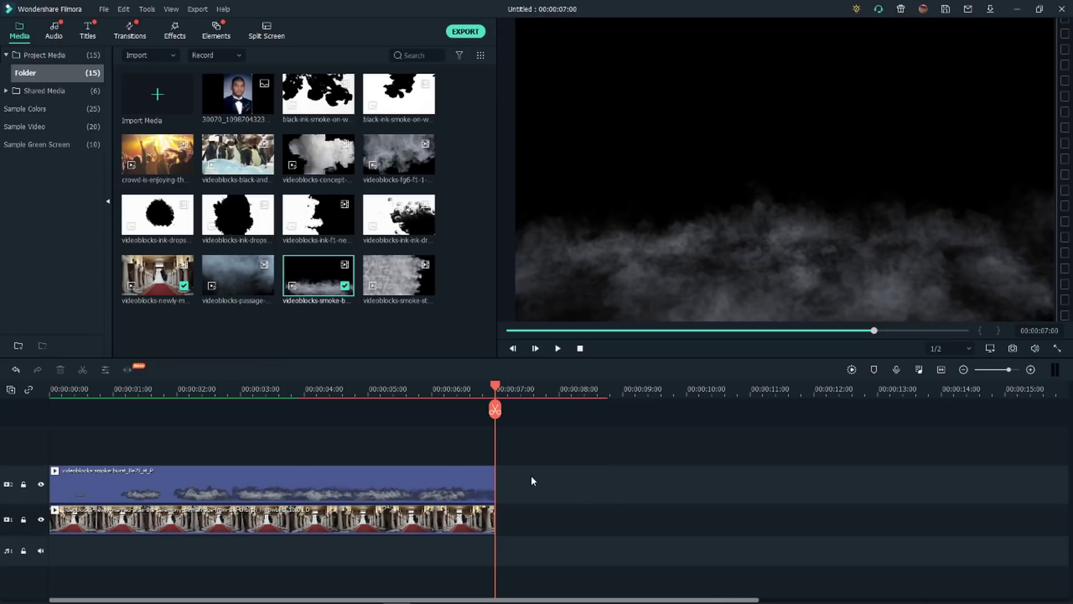
Step: Set the smoke clip's blending mode to Screen over the wedding aisle
click(336, 481)
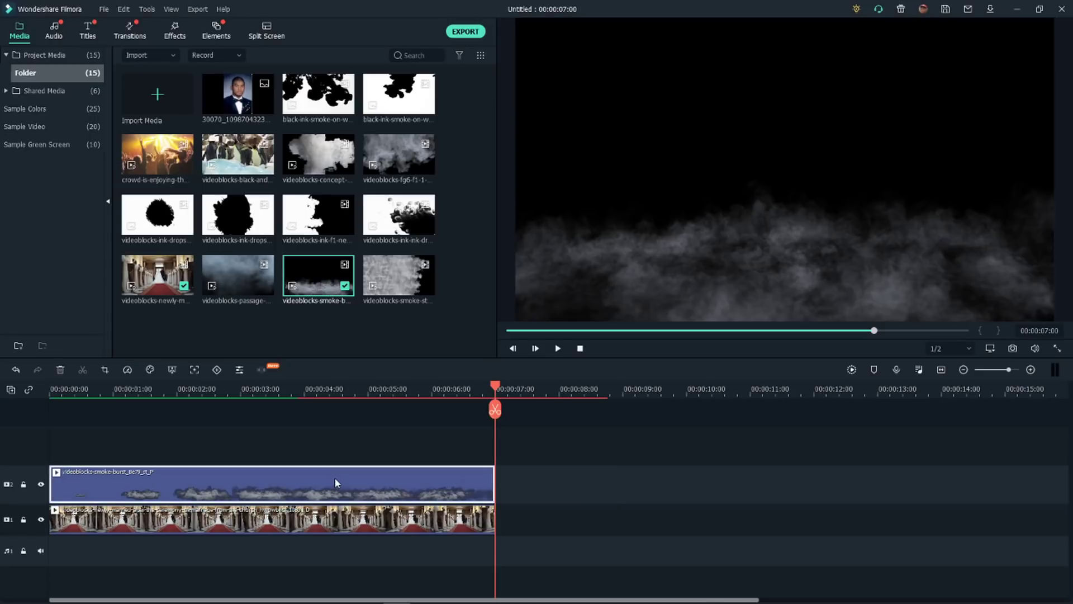
double_click(334, 483)
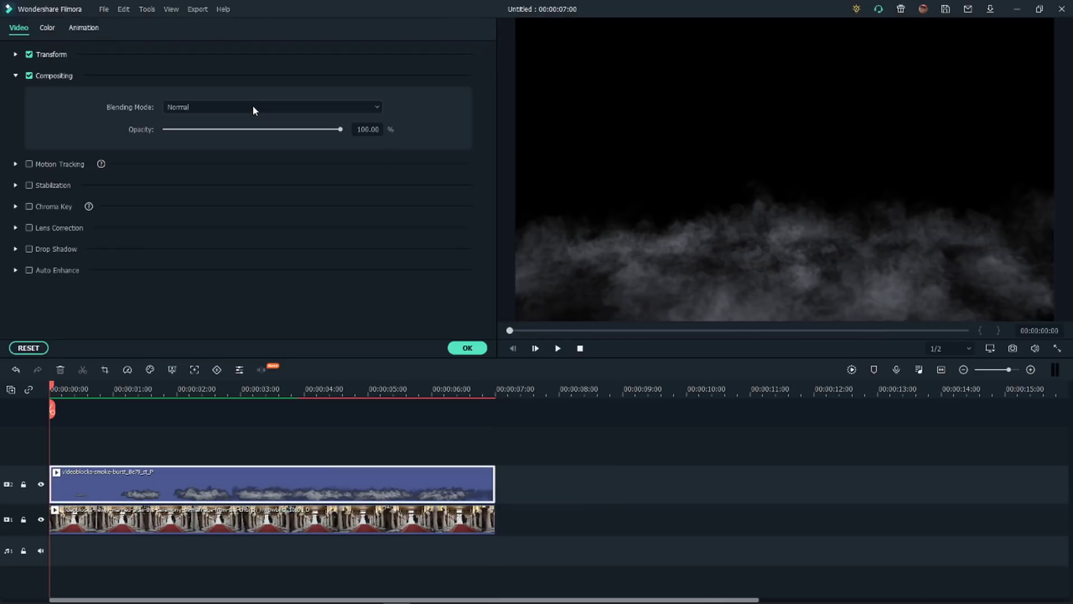
click(253, 106)
click(229, 239)
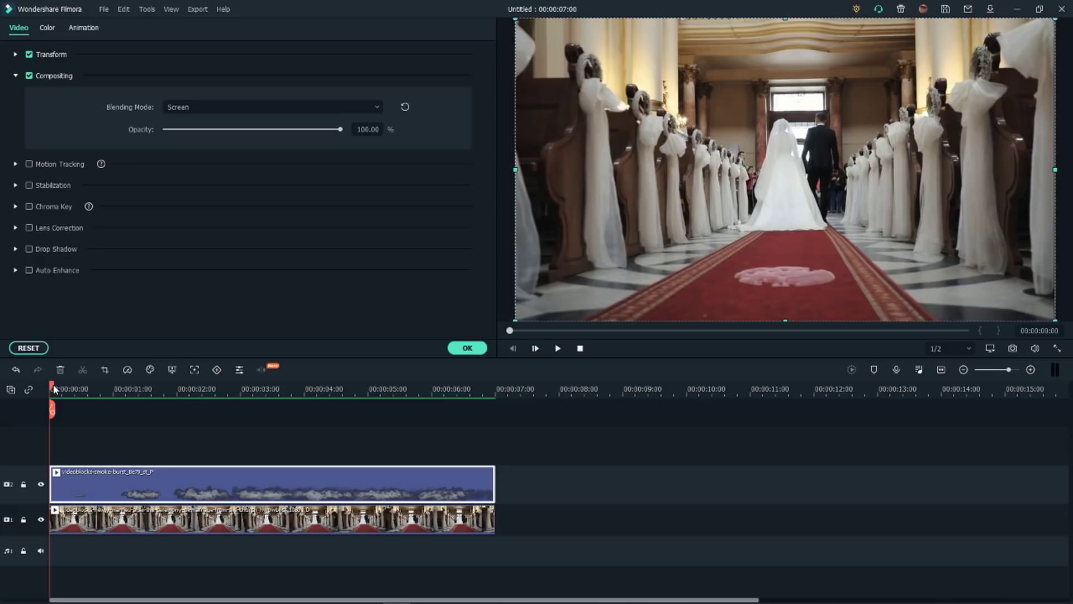
drag(53, 387, 225, 437)
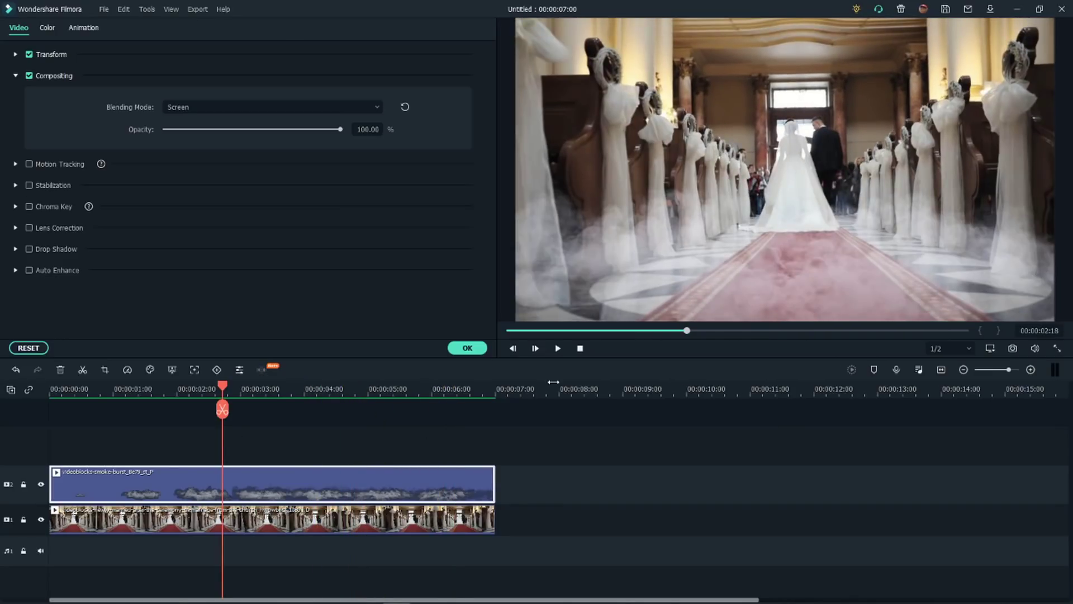
click(481, 349)
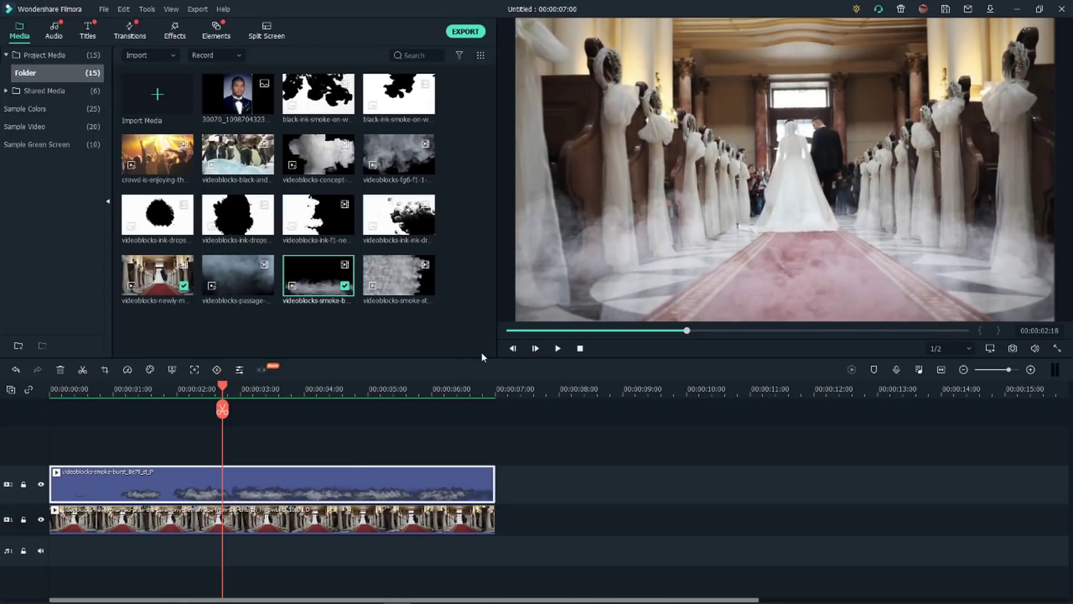
Step: Enlarge and recentre the smoke overlay, and lower its opacity to about 84%
double_click(333, 478)
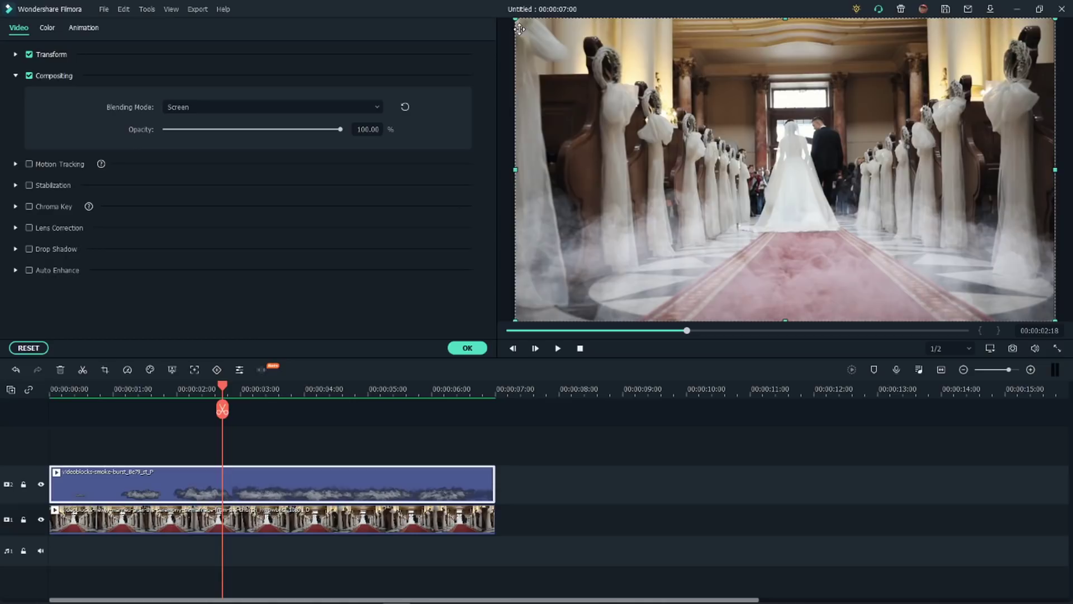
drag(515, 20, 447, 3)
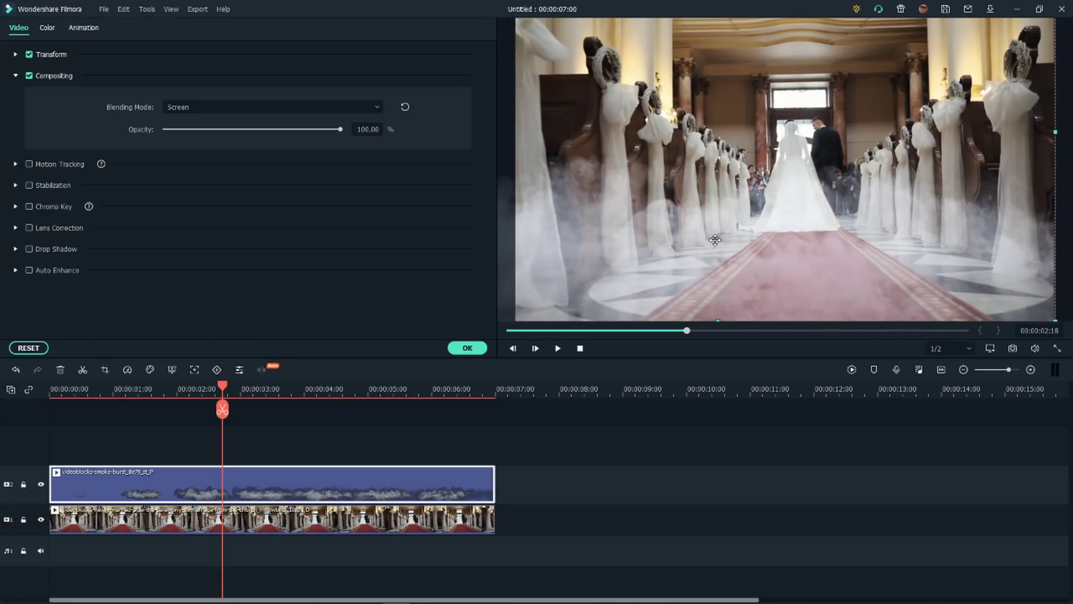
drag(745, 238, 771, 285)
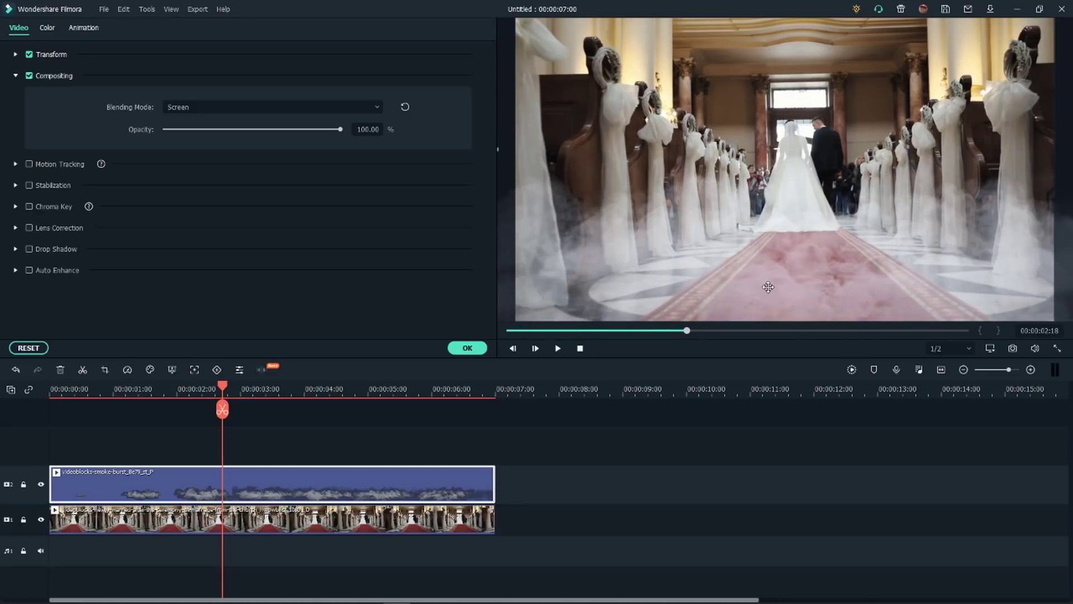
click(742, 266)
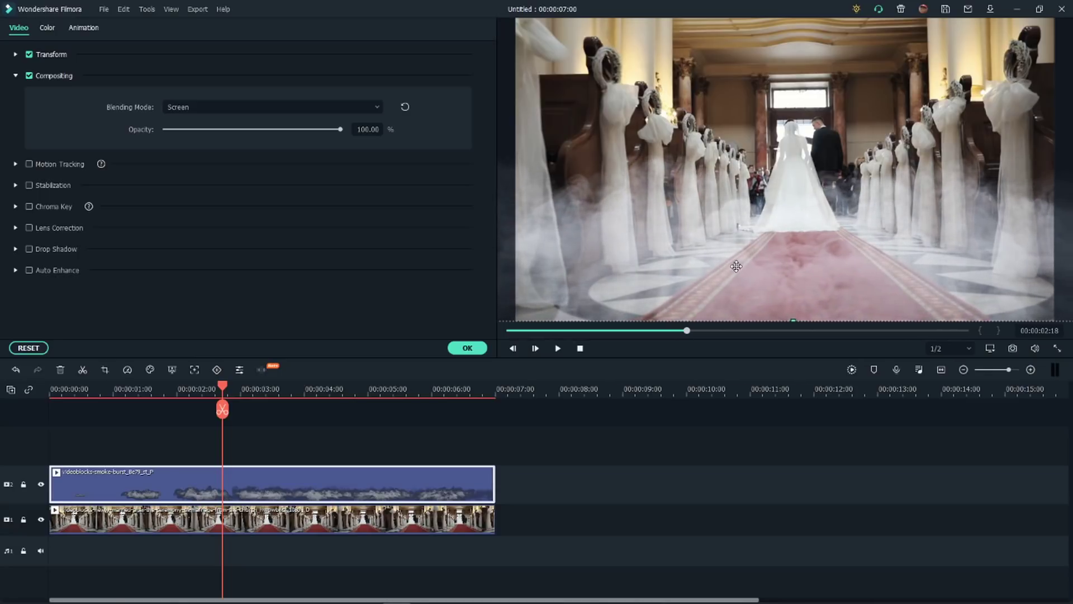
drag(742, 266, 731, 267)
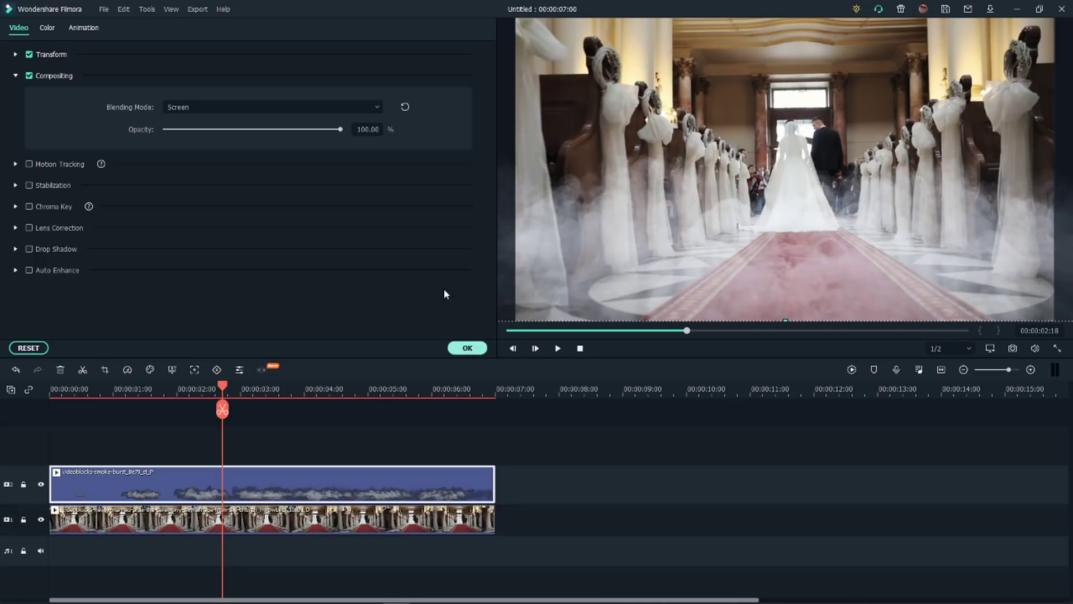
mouse_move(340, 129)
mouse_down()
mouse_move(229, 132)
mouse_move(323, 135)
mouse_up()
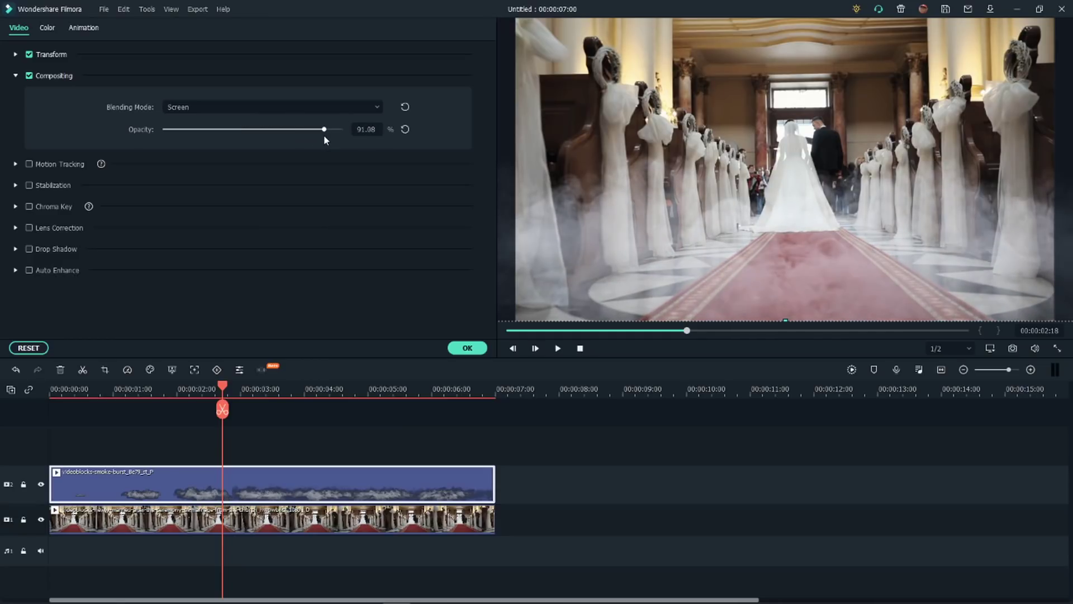
click(467, 348)
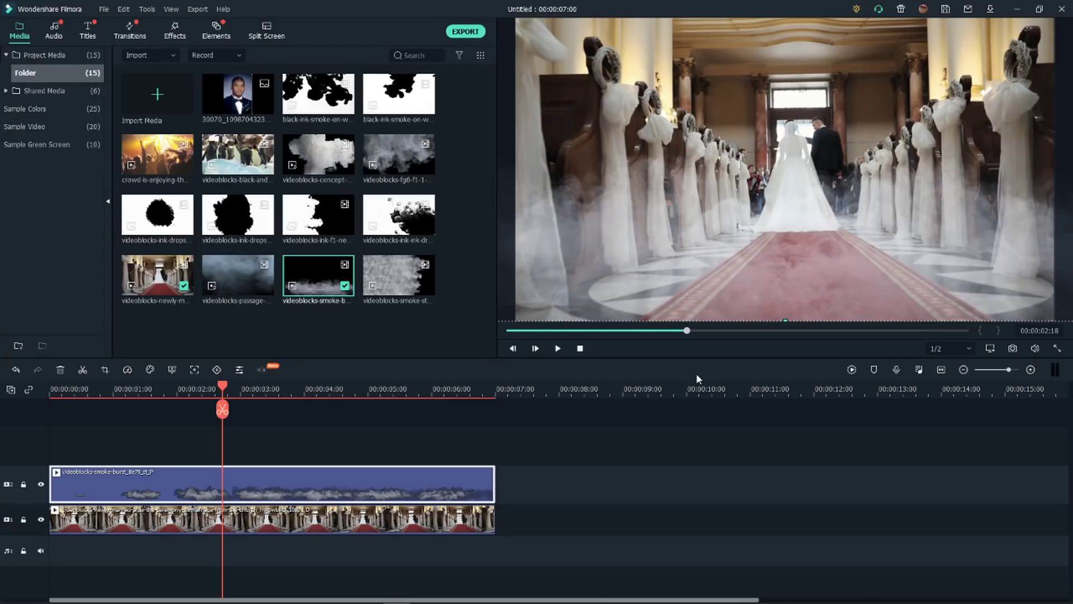
Step: Render the timeline preview, then browse the title templates with Included collapsed
click(850, 369)
click(89, 32)
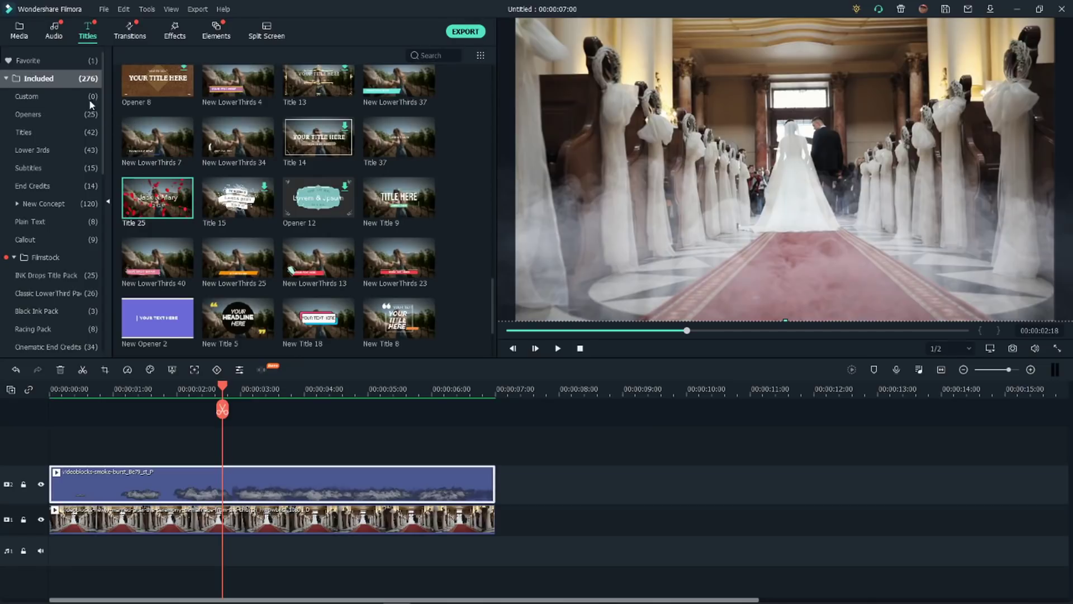
click(35, 74)
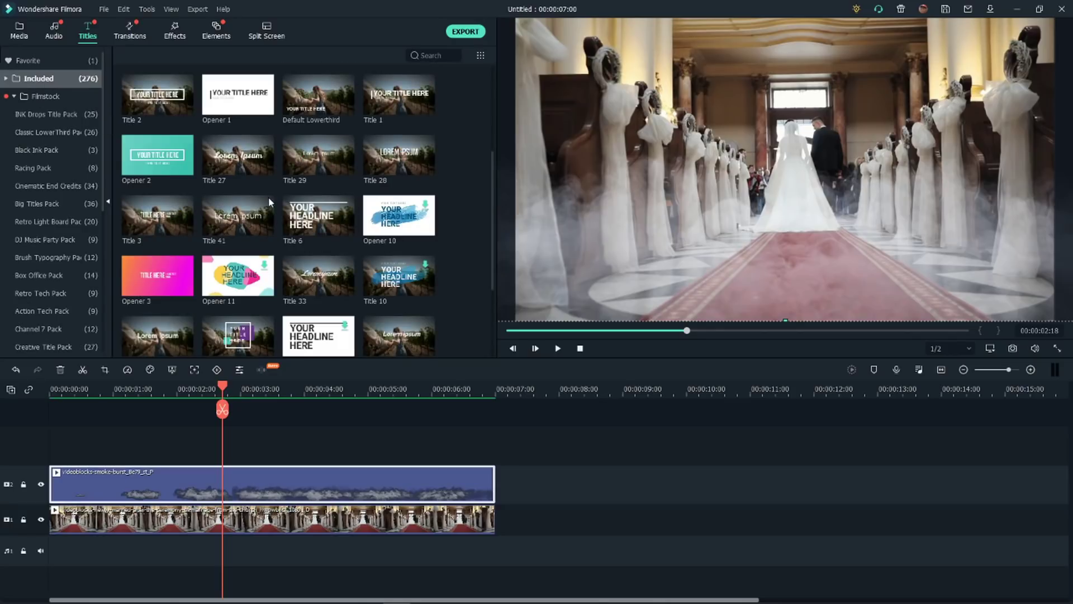
scroll(268, 197, down, 3)
scroll(268, 197, down, 3)
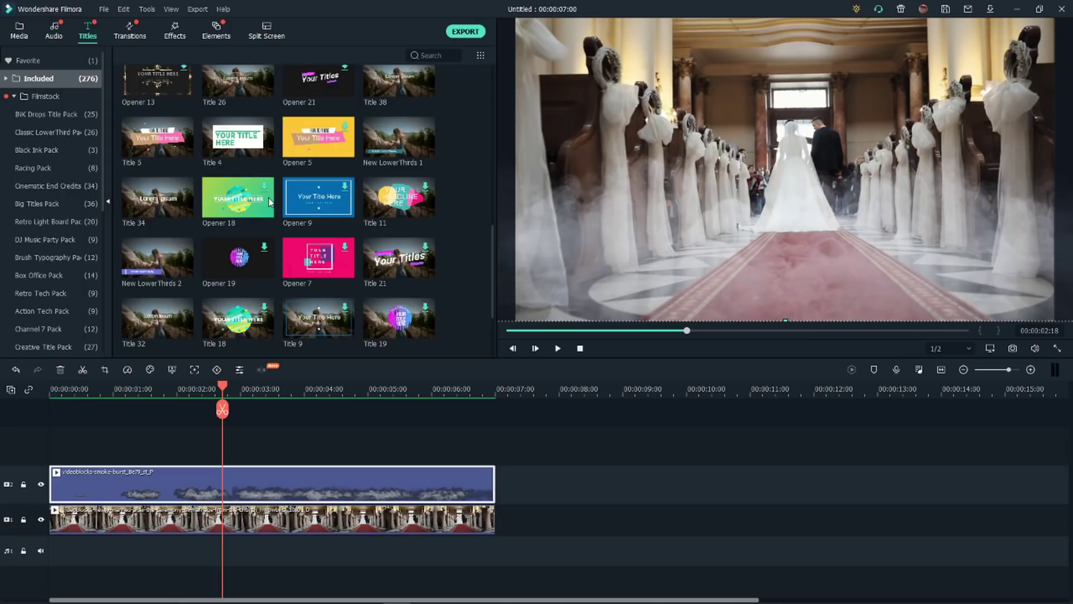
scroll(269, 201, down, 3)
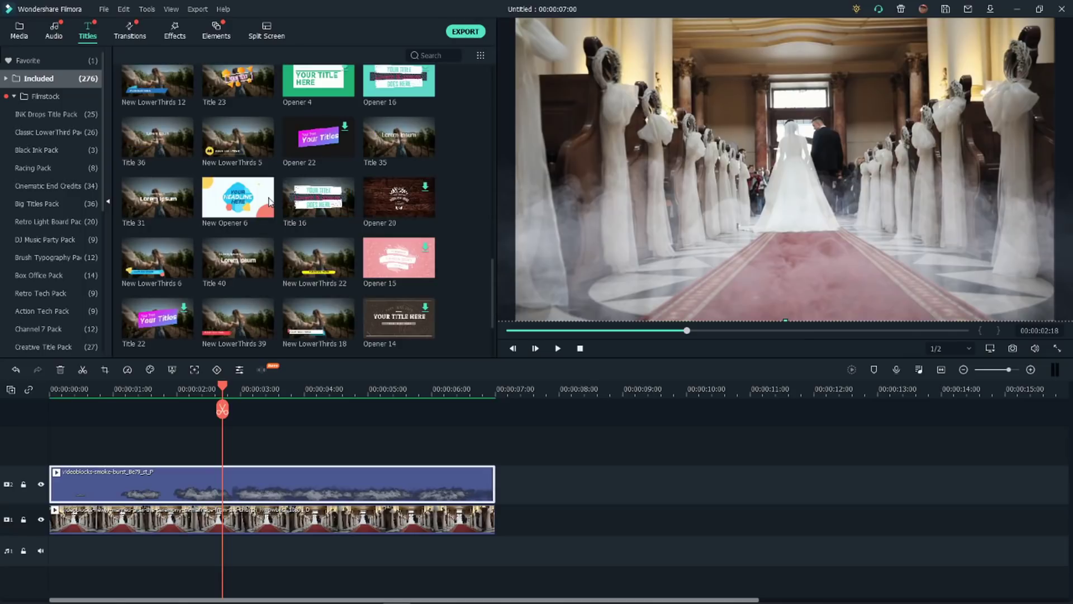
scroll(268, 201, down, 3)
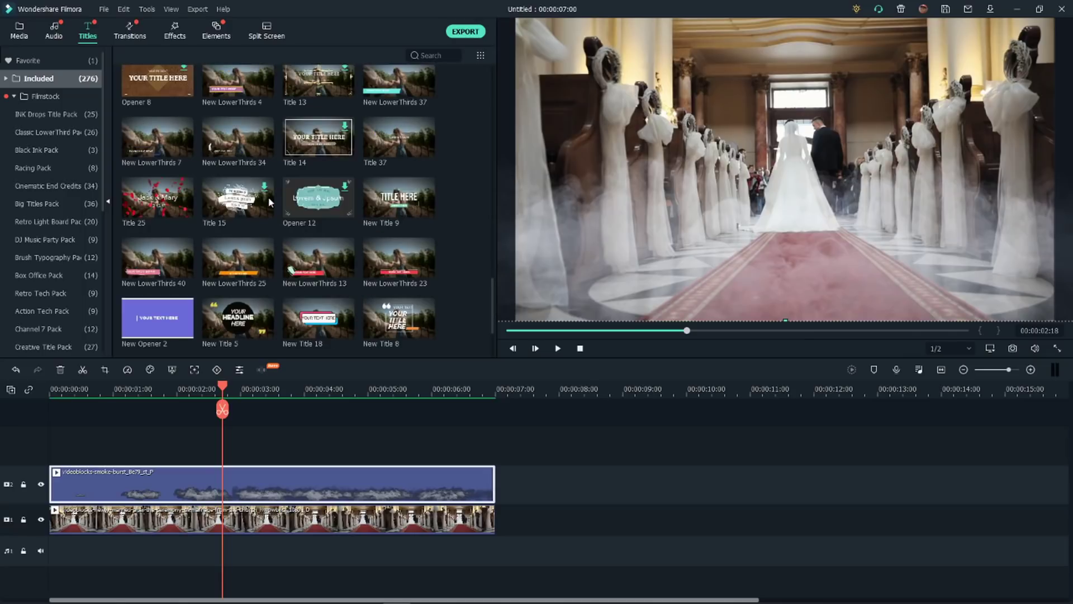
Step: Add the Title 25 wedding title above the smoke and open it in Advanced Text Edit
click(161, 198)
drag(147, 361, 133, 429)
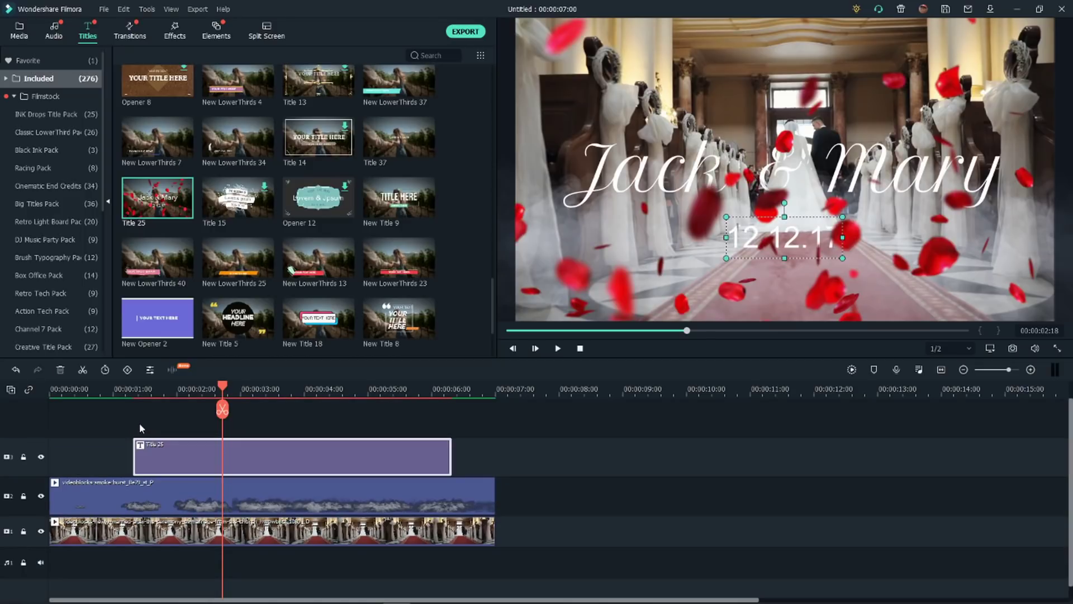
double_click(358, 452)
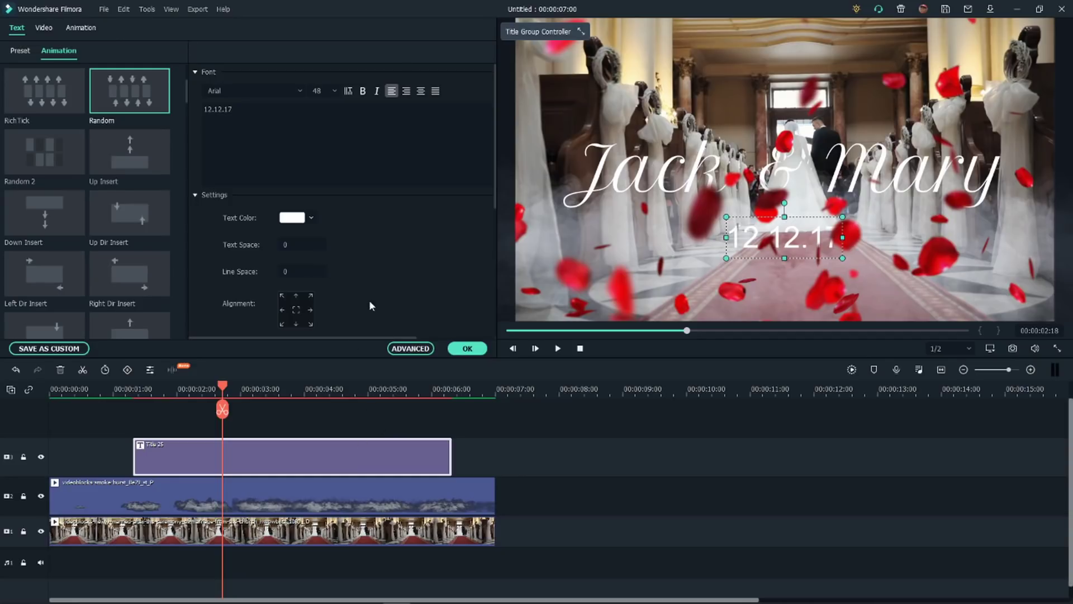
click(410, 349)
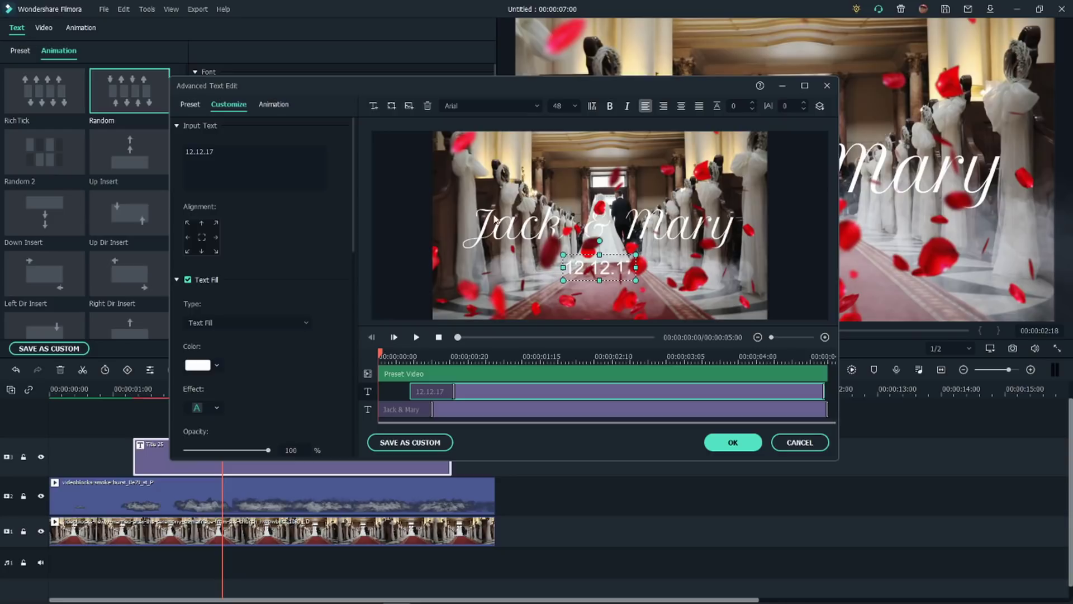
Step: Change the date to 12-19-2021 and give it a red border
double_click(235, 151)
text(12)
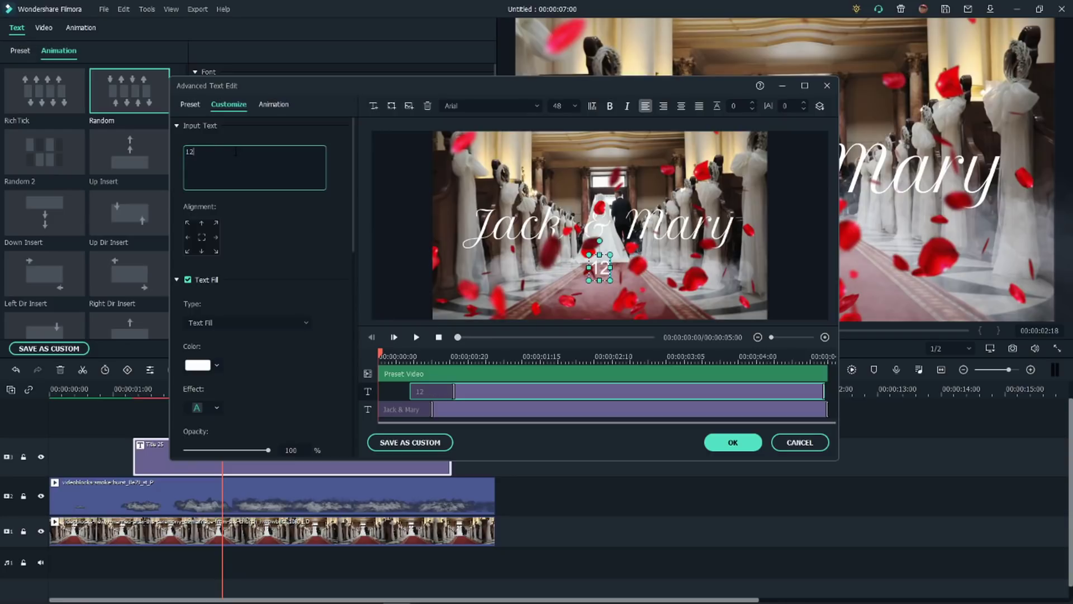
text(-19-2021)
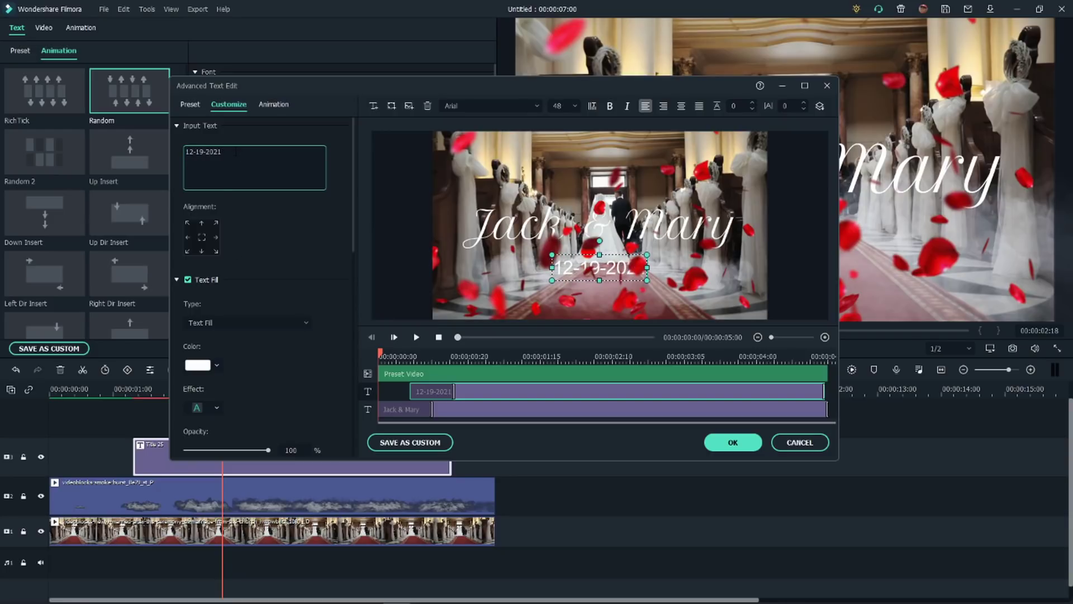
click(178, 279)
click(188, 297)
click(216, 339)
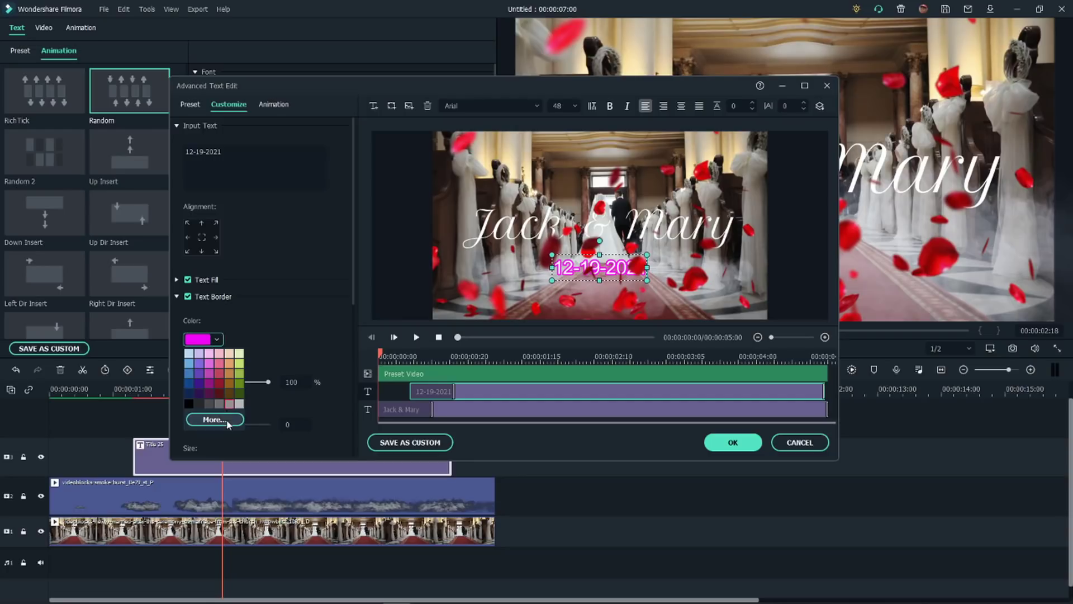
click(211, 419)
click(98, 344)
click(286, 485)
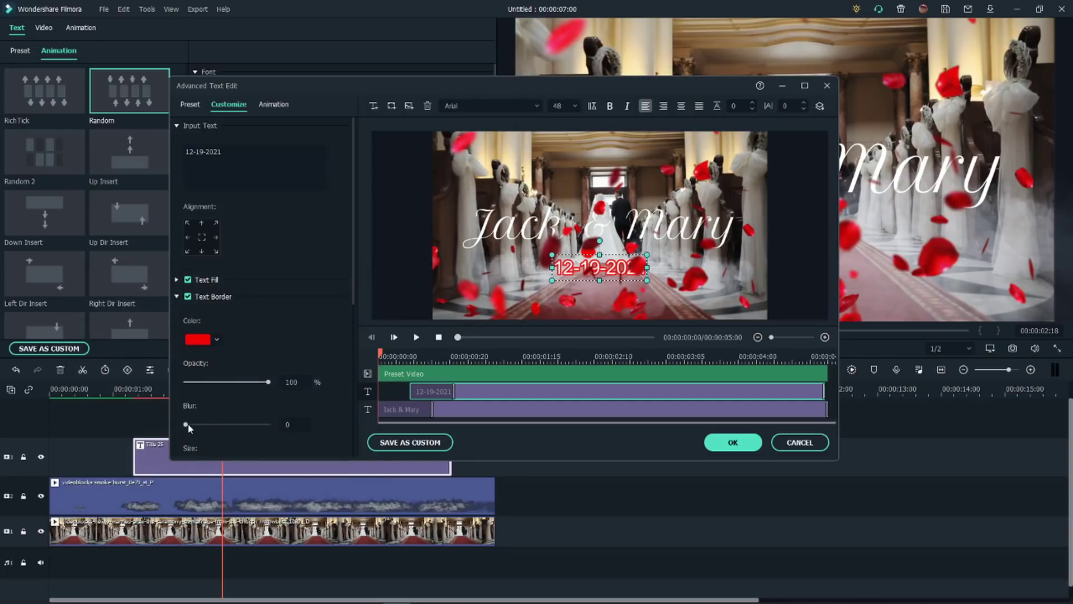
scroll(213, 426, down, 2)
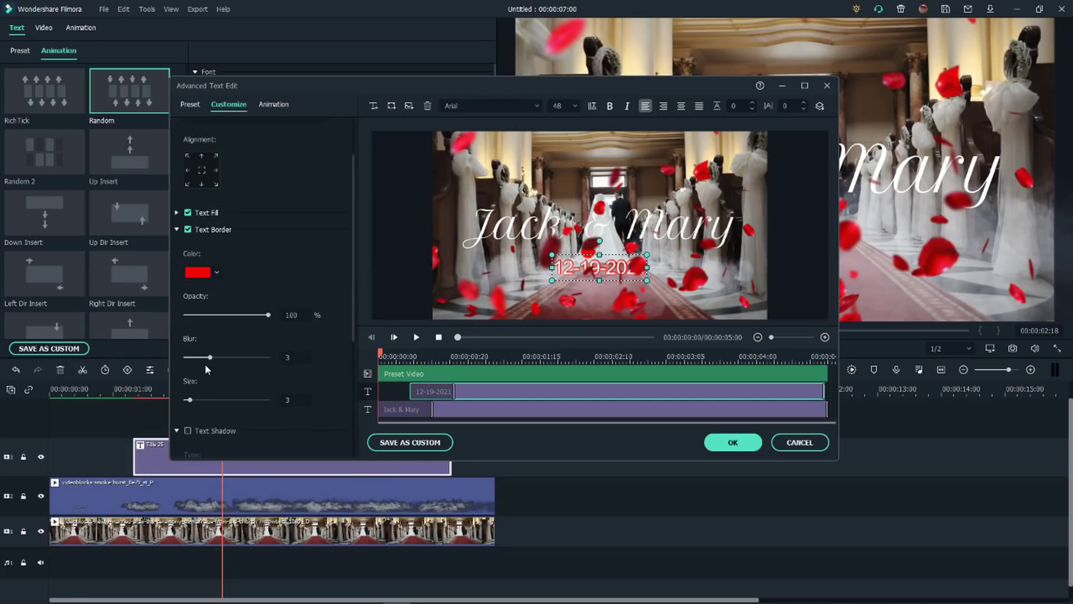
Step: Give the Jack & Mary text a red outline and font size 120
click(547, 229)
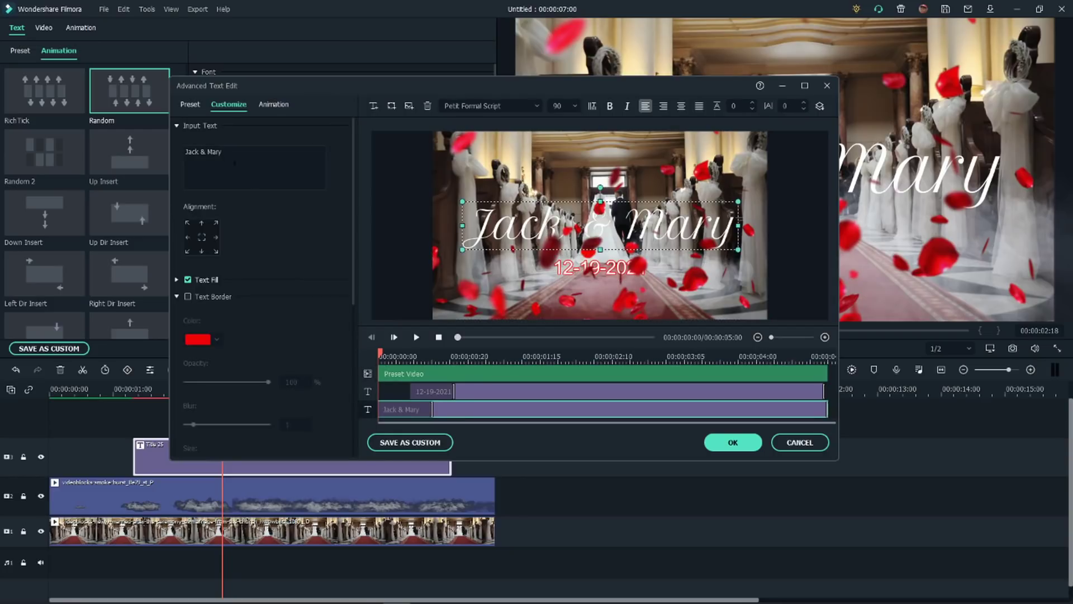
drag(227, 151, 185, 151)
click(188, 296)
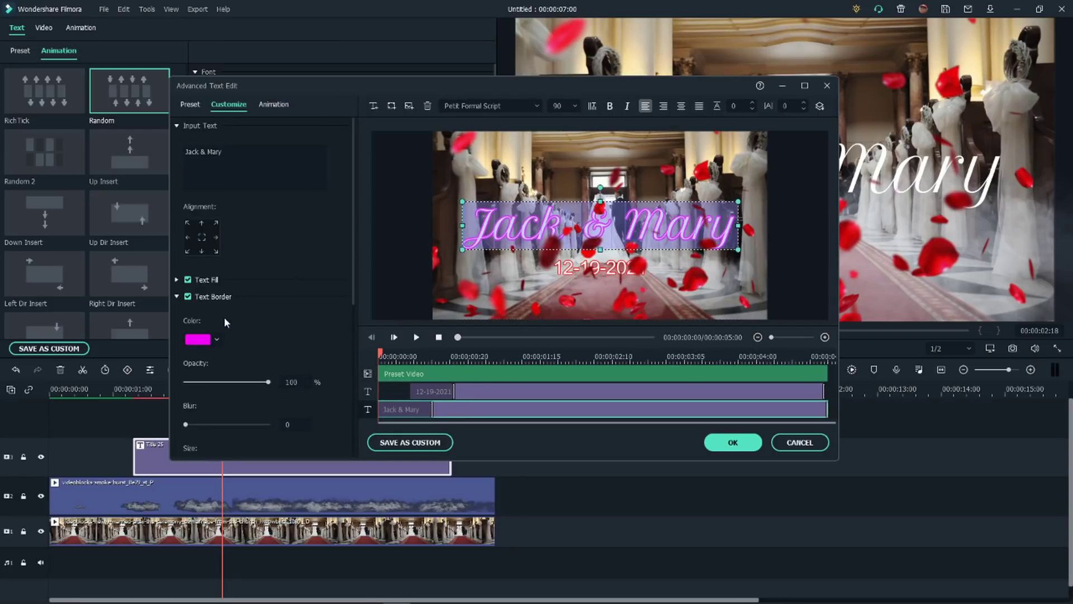
click(217, 339)
click(215, 419)
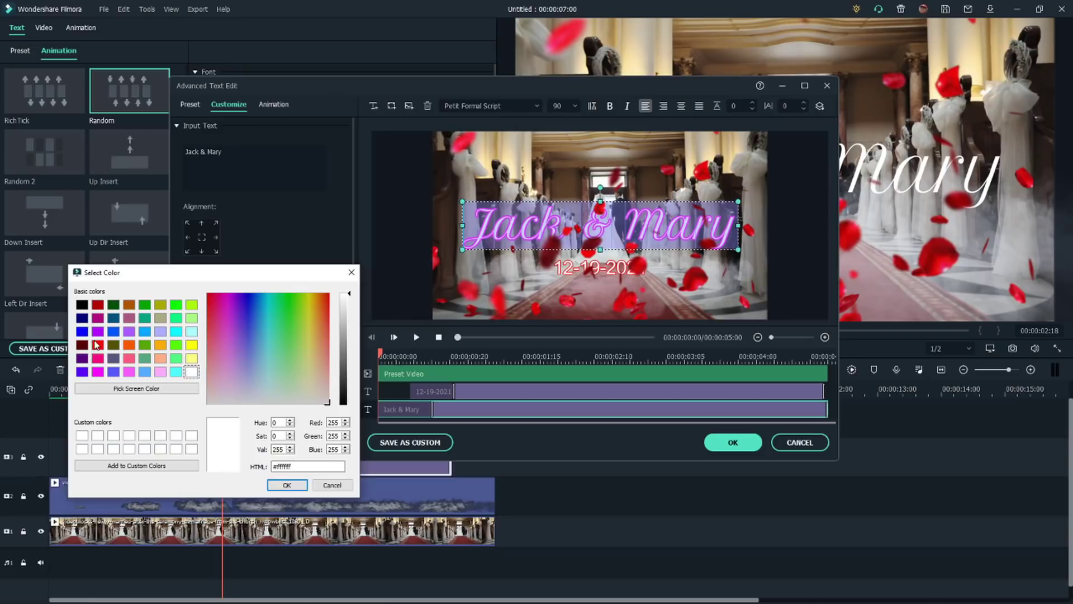
click(84, 307)
click(284, 482)
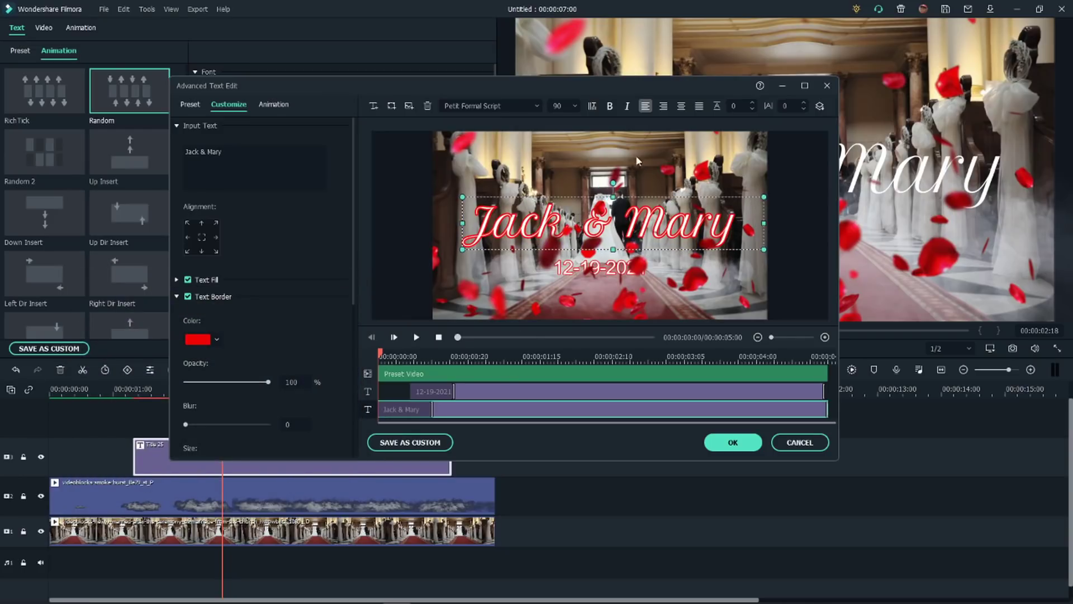
click(557, 106)
text(120)
key(Return)
click(574, 204)
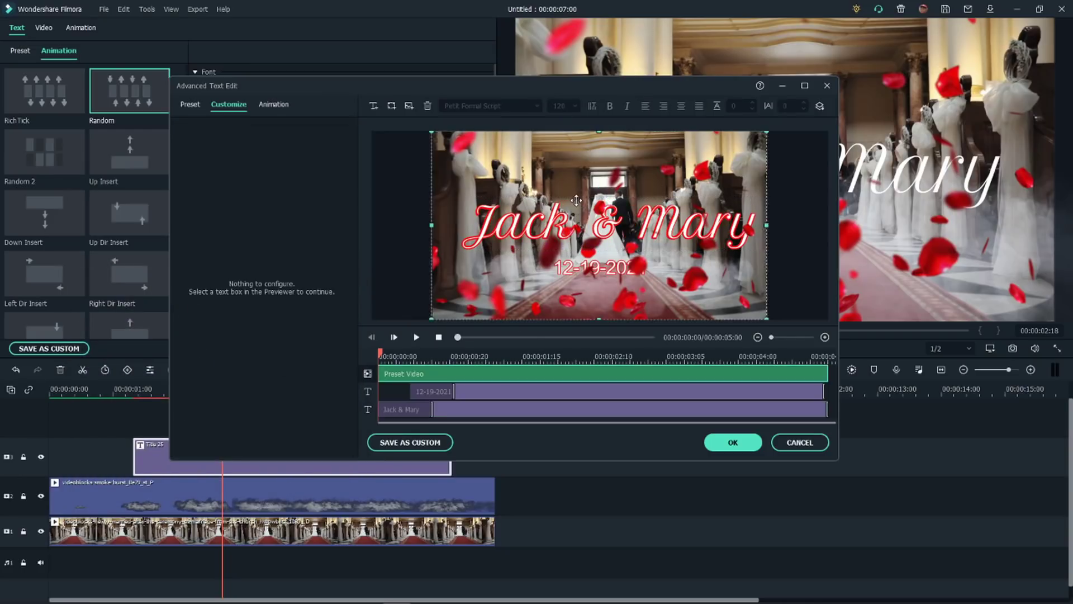
Step: Widen the Jack & Mary text box, centre-align it and play it back
click(530, 411)
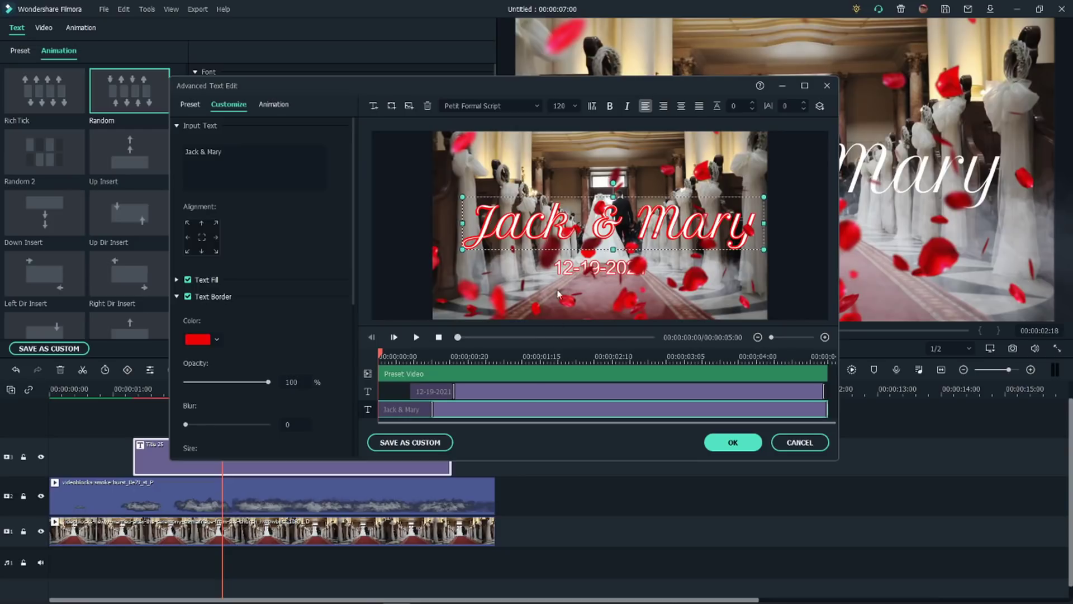
drag(462, 223, 433, 224)
drag(762, 217, 766, 223)
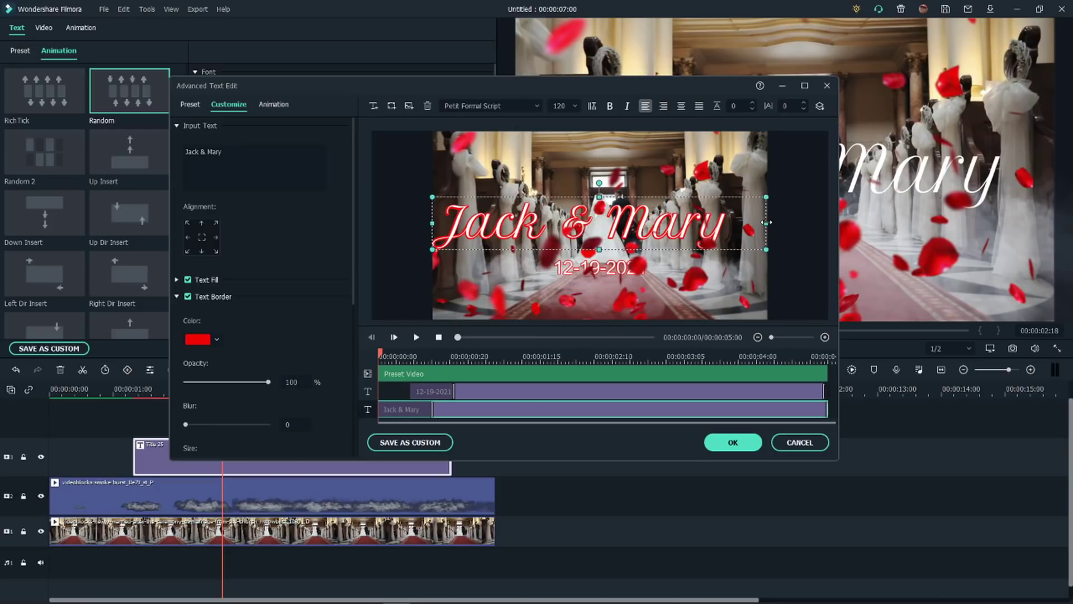
click(681, 106)
click(416, 338)
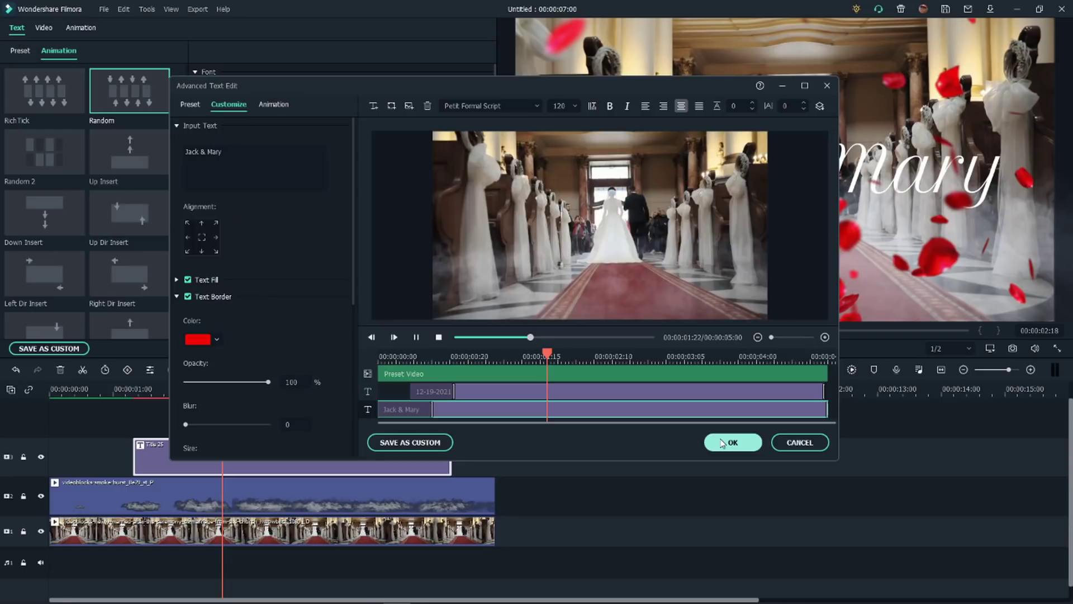
Step: Apply the title edits, render the preview and play the wedding clip with titles
click(721, 444)
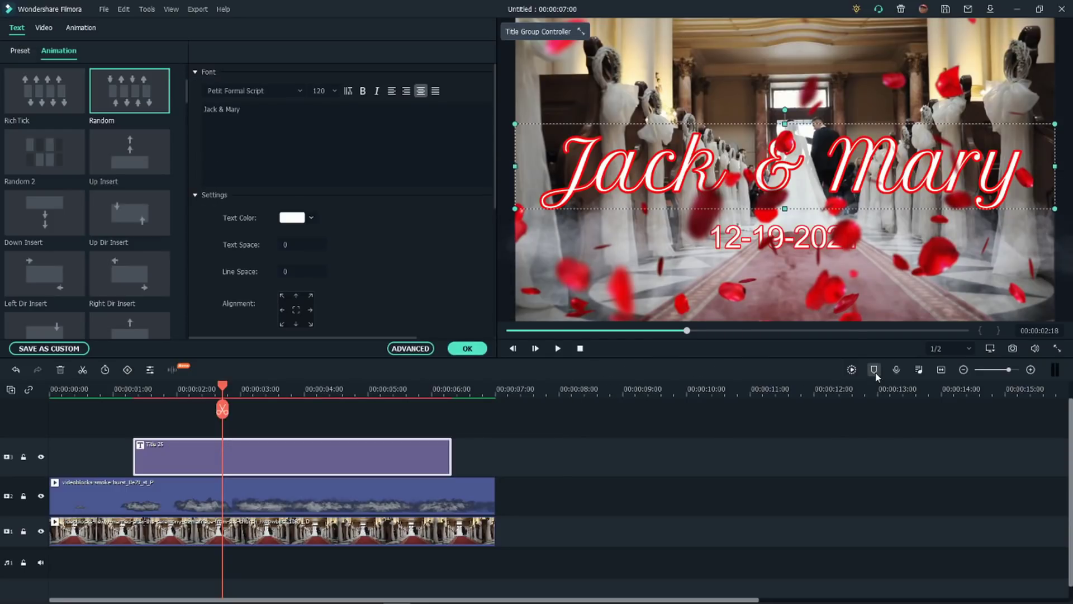
click(851, 370)
click(557, 348)
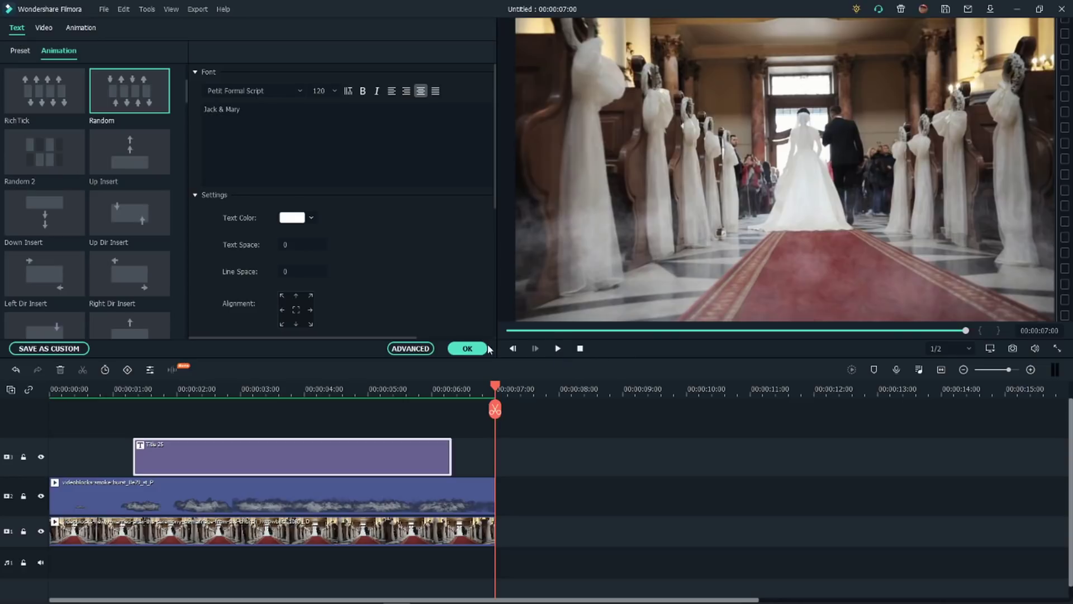
click(471, 349)
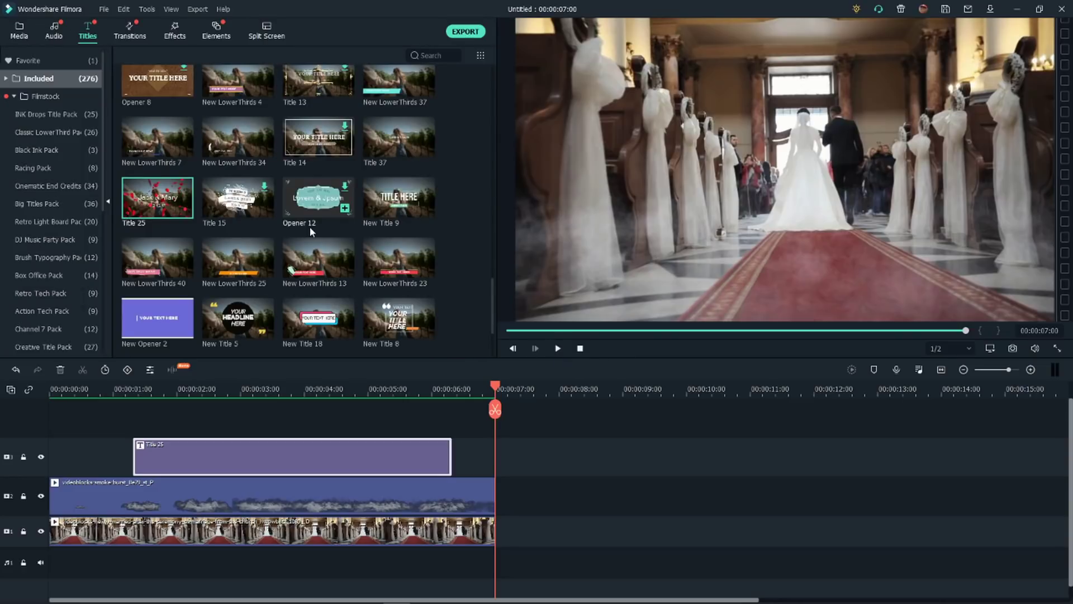
Step: Hide the Title 25 track
scroll(311, 231, down, 5)
scroll(311, 232, down, 5)
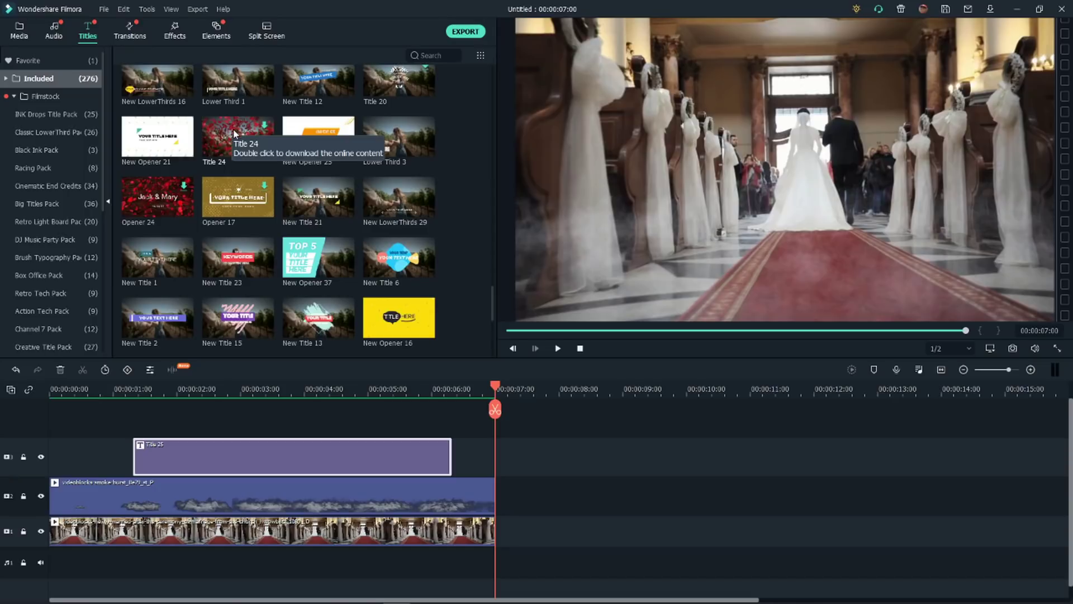
scroll(232, 151, down, 10)
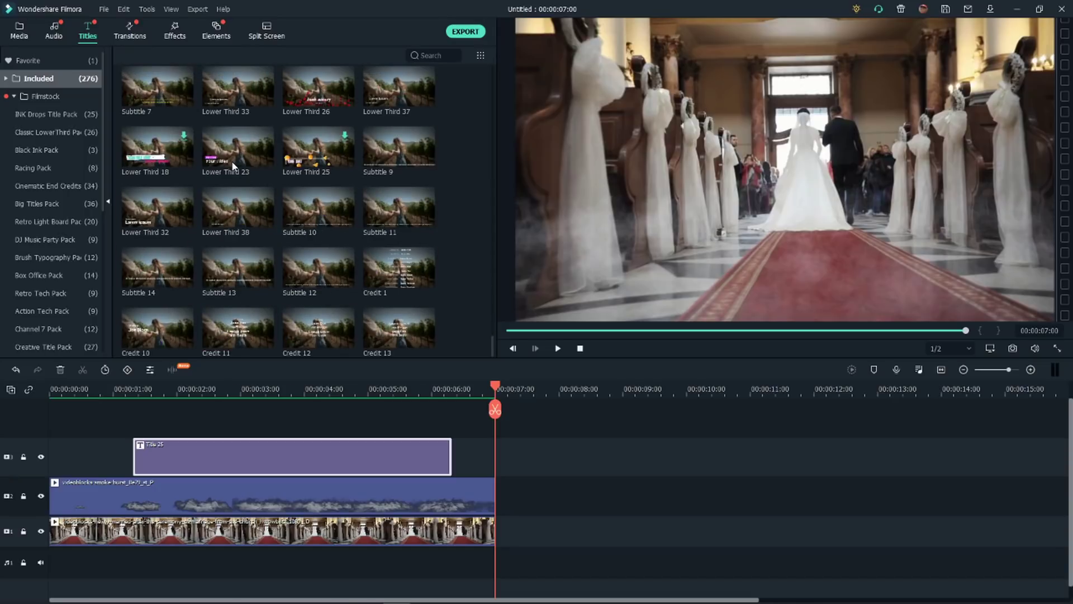
click(41, 456)
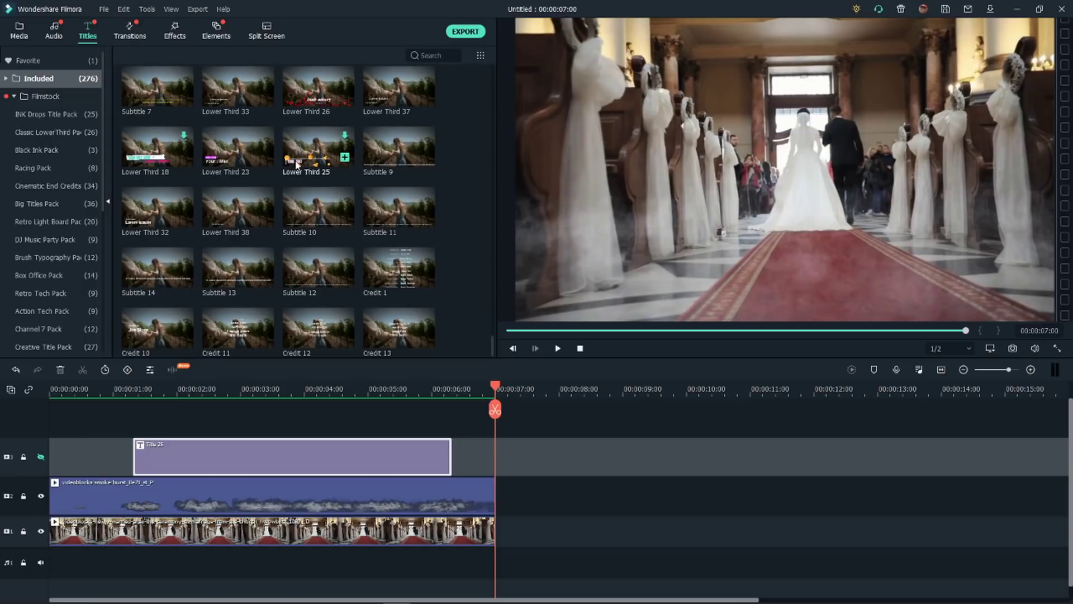
Step: Add Lower Third 26 on a track above Title 25 and render its preview
drag(318, 88, 137, 429)
click(269, 392)
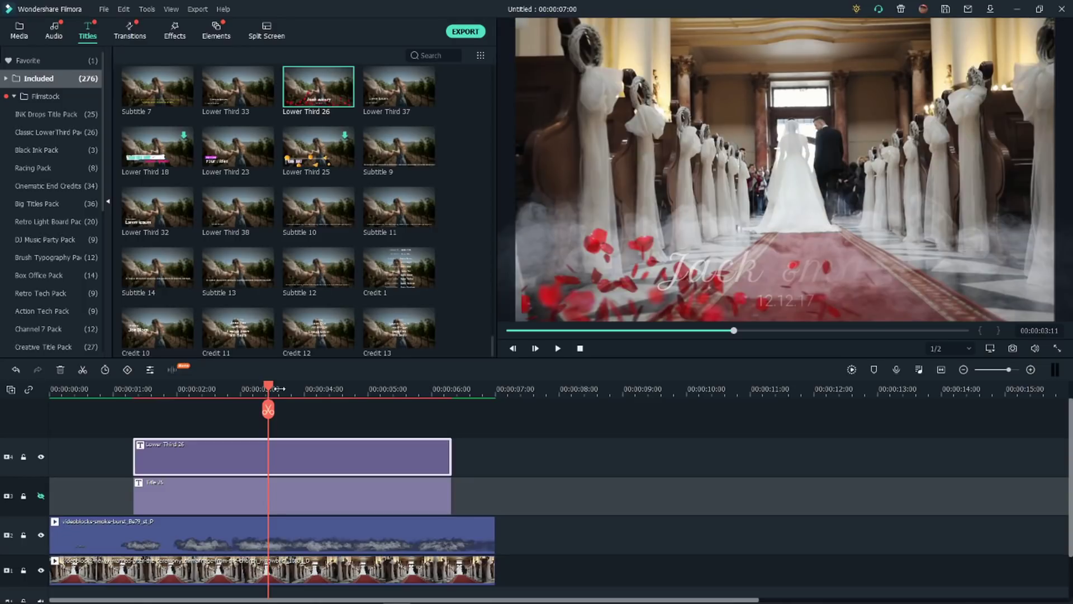
click(852, 372)
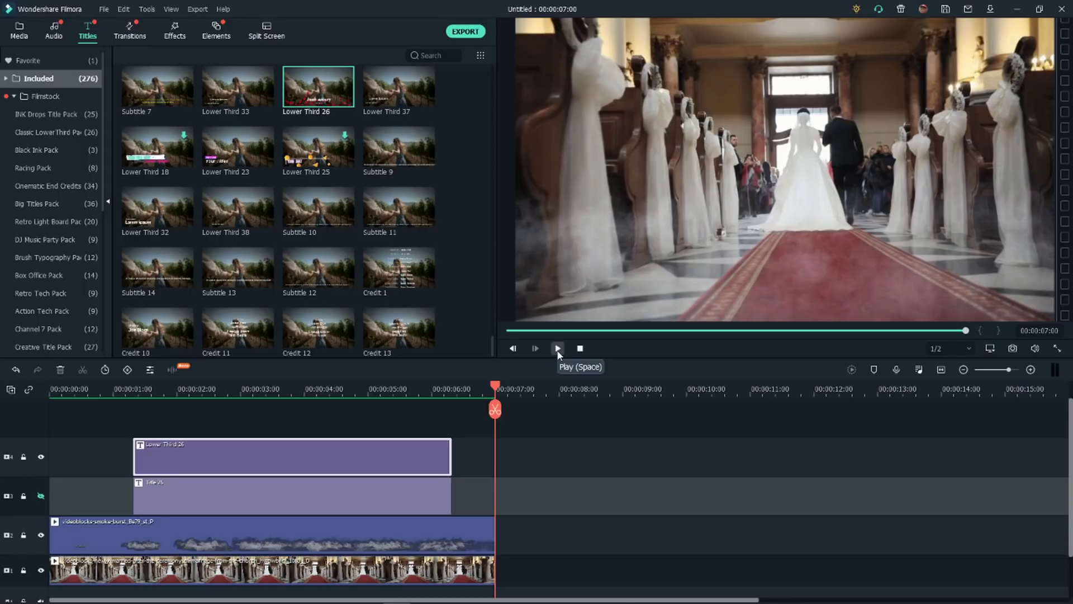
click(556, 553)
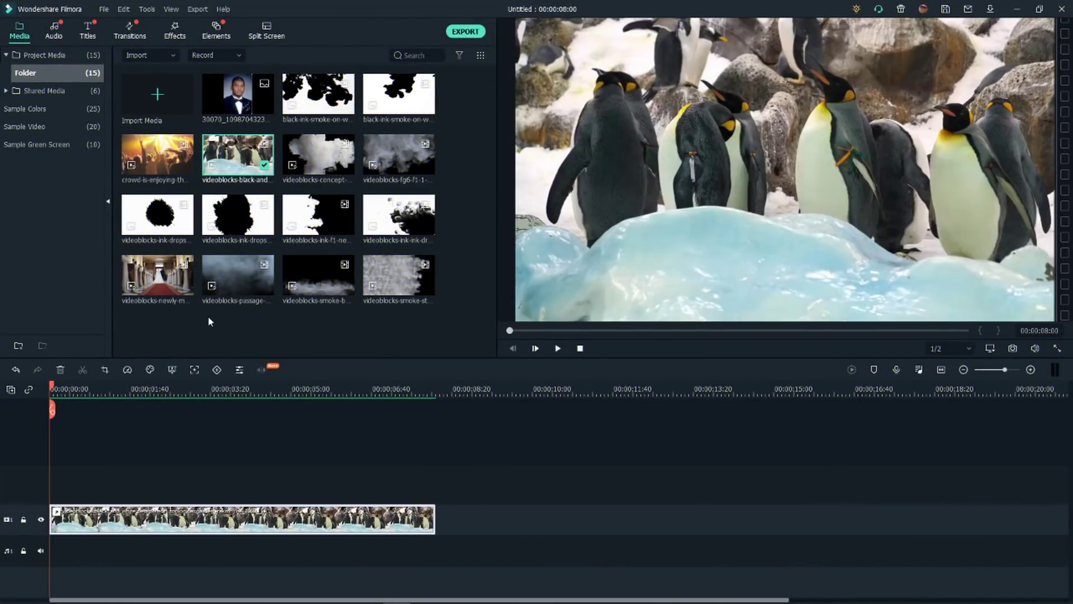
Step: Place the white ink-smoke clip above the penguins, split at 00:00:07:59 and delete the remainder
drag(304, 165, 42, 497)
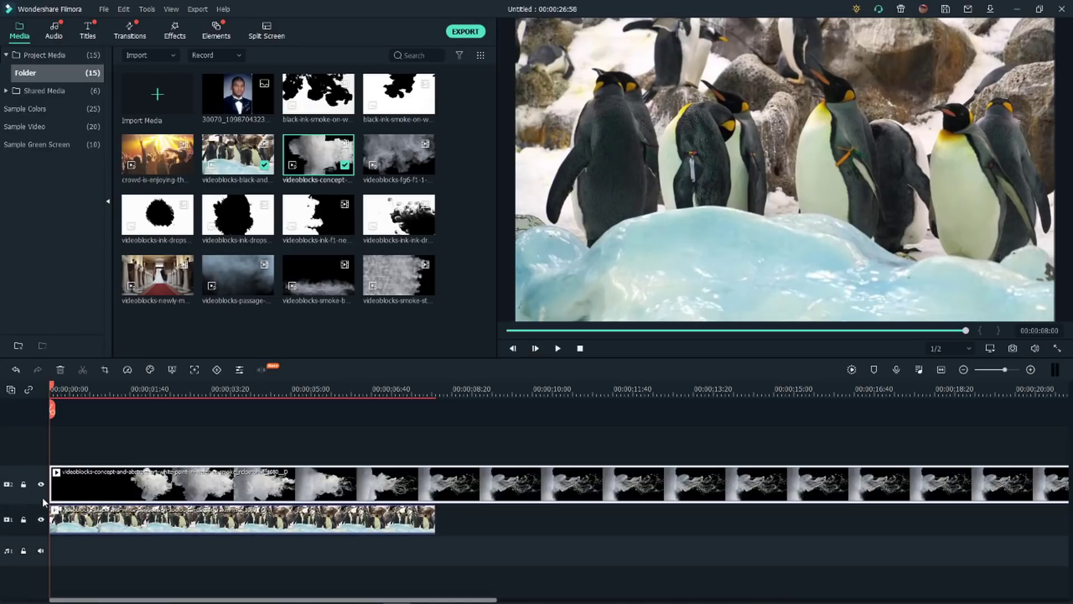
click(434, 391)
drag(434, 387, 436, 389)
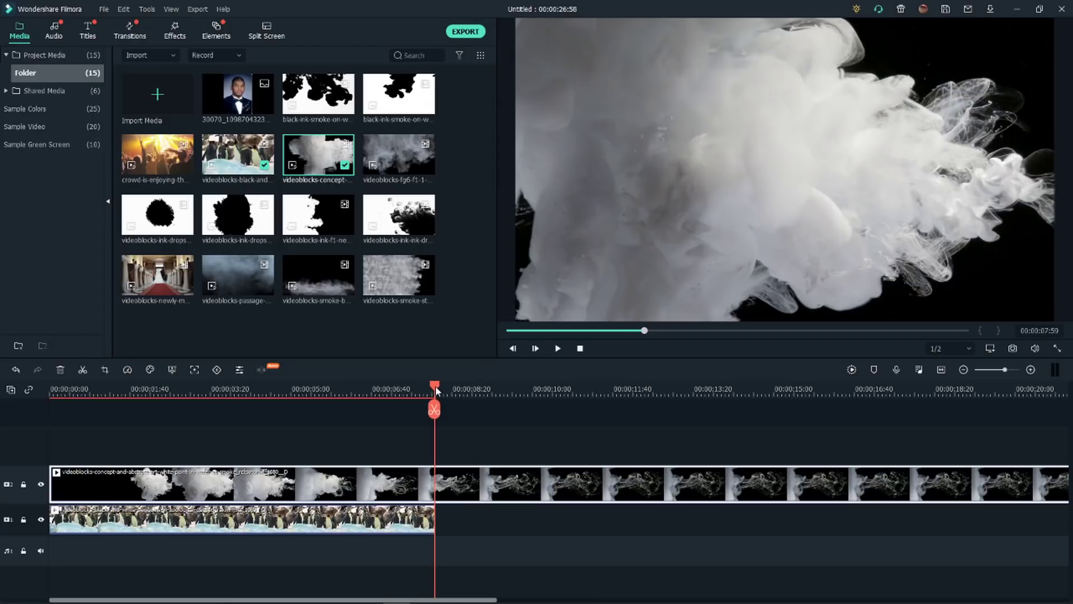
click(435, 410)
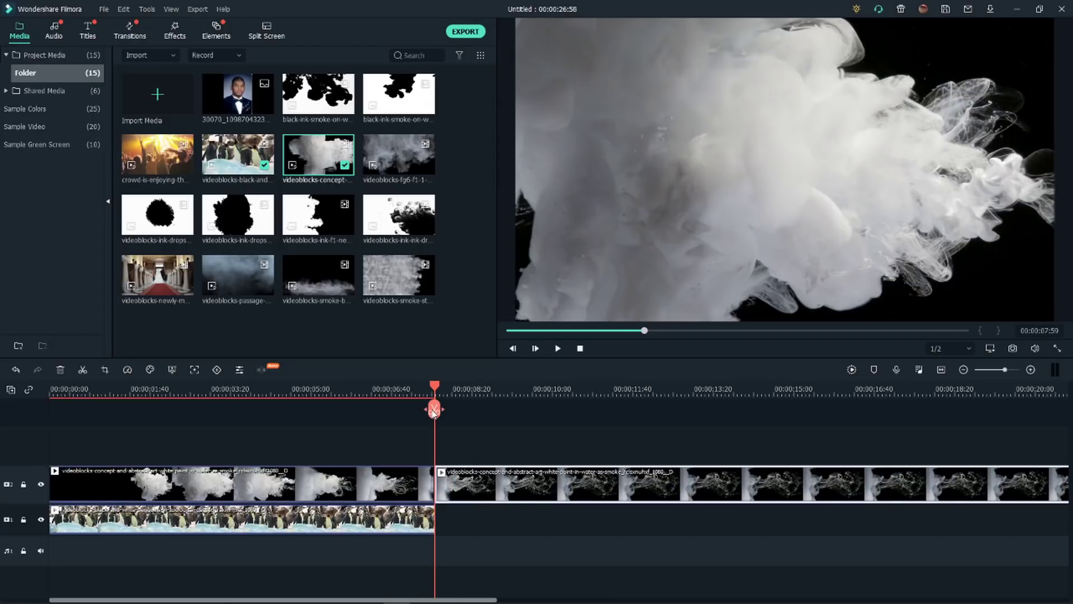
key(Delete)
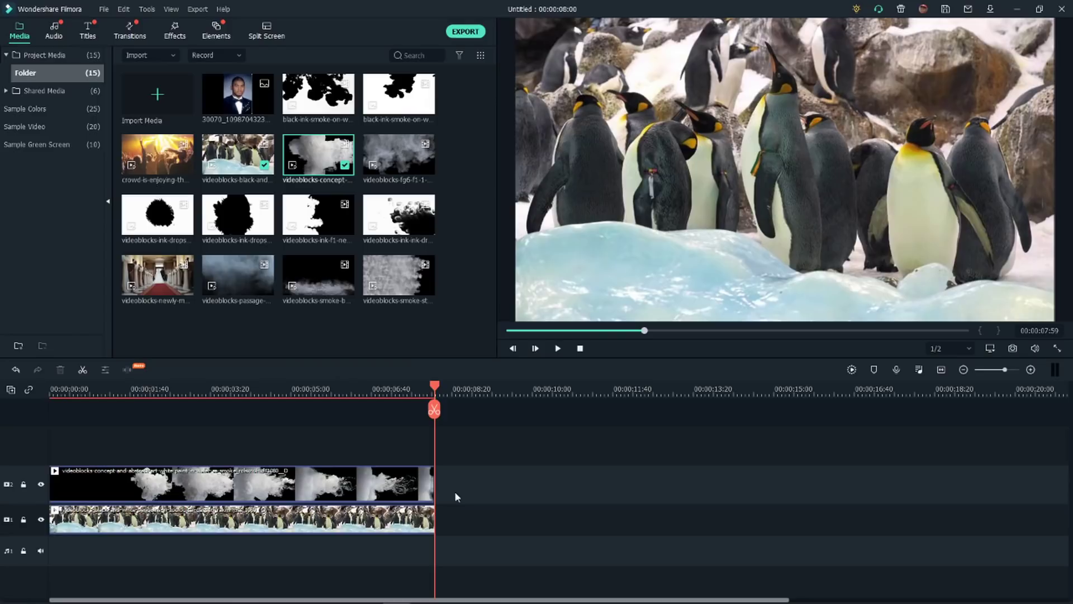
Step: Try the Screen blending mode on the smoke clip, then switch it to Darken and apply
double_click(254, 476)
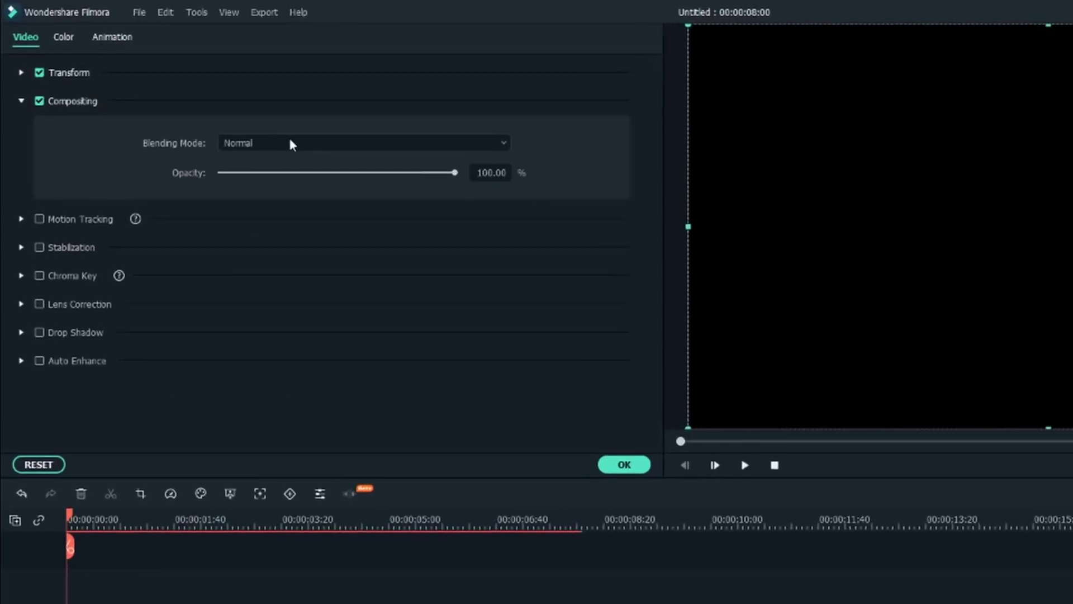
click(289, 144)
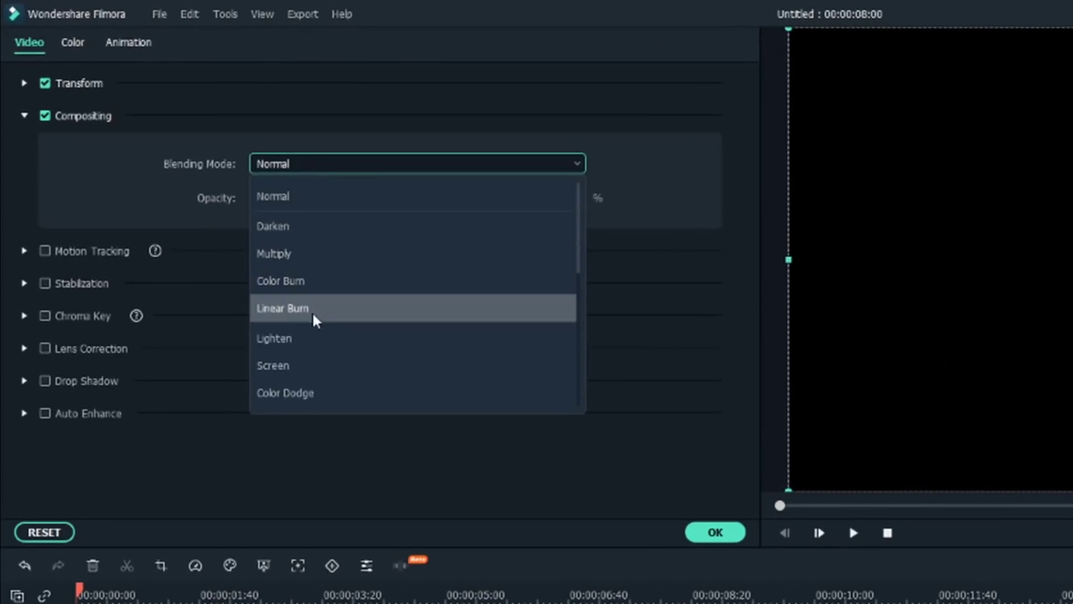
click(271, 315)
click(389, 596)
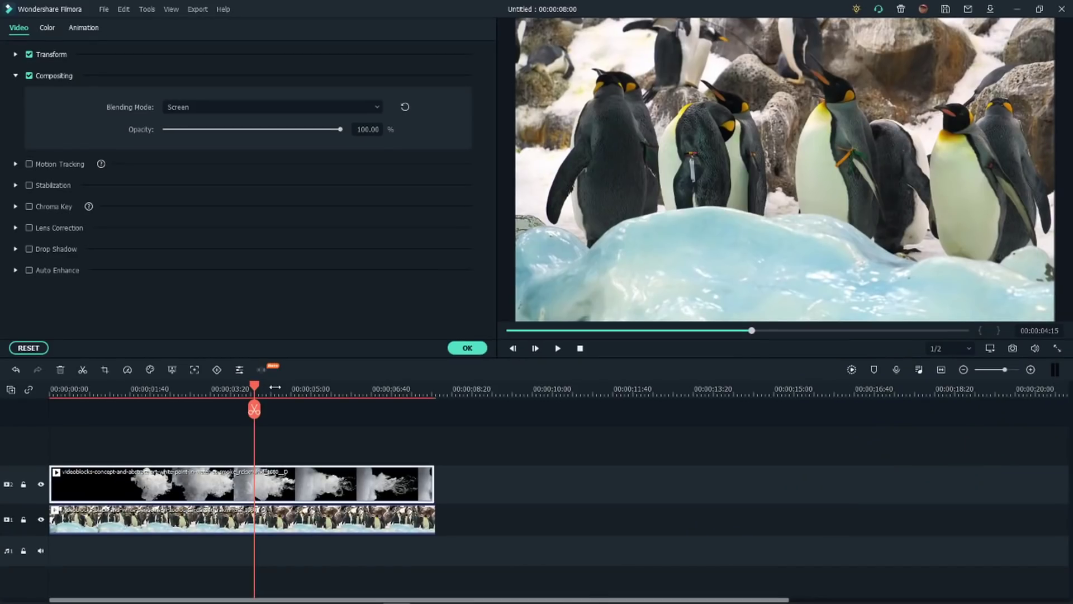
click(344, 393)
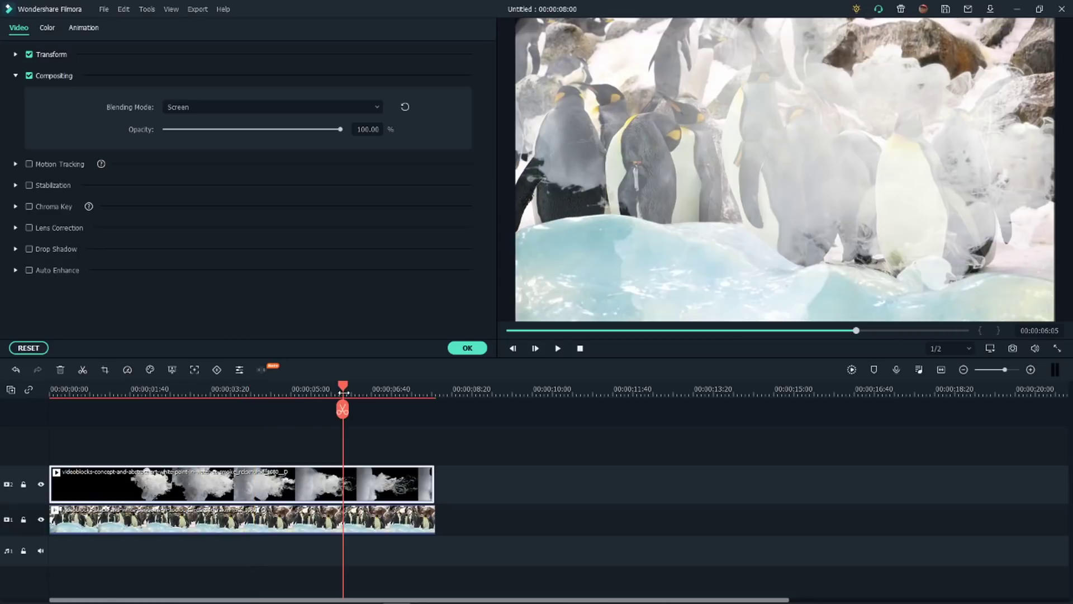
click(287, 106)
click(276, 149)
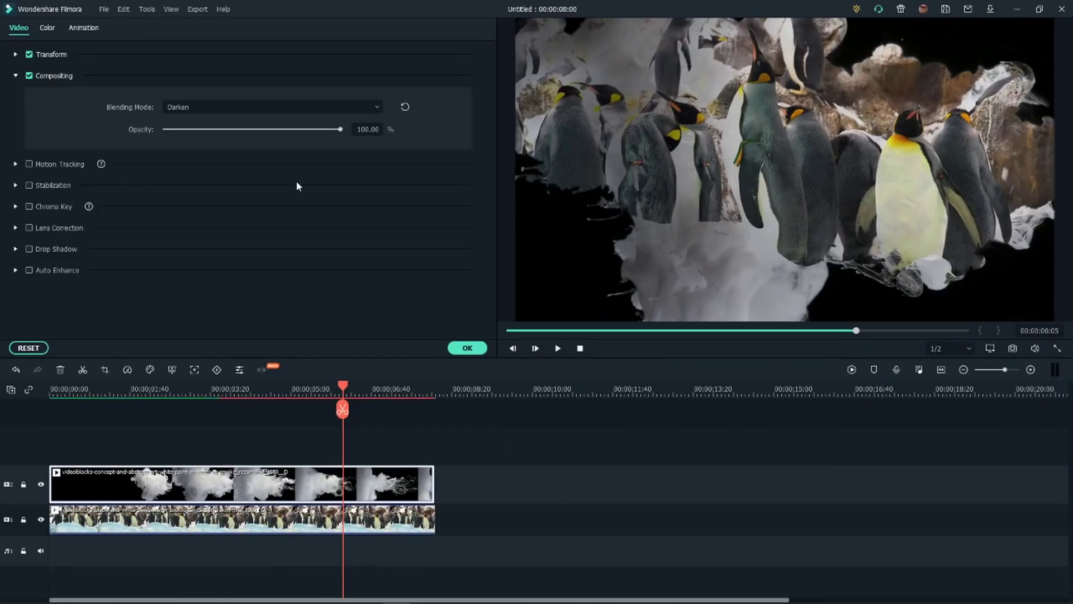
click(468, 348)
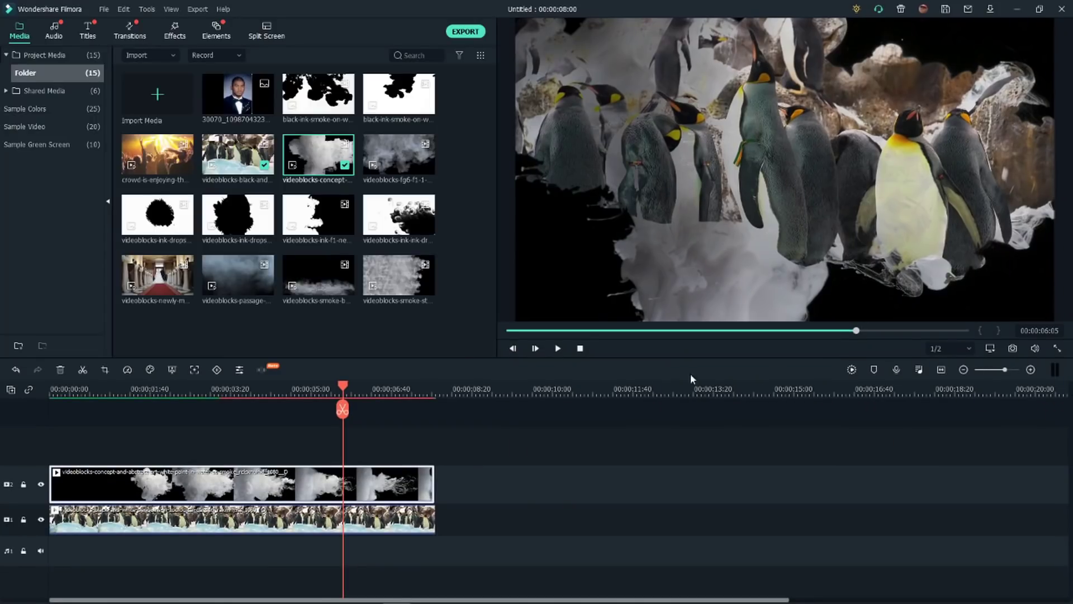
Step: Render a preview, replay the Darken-blended penguin sequence from the start, and park the playhead at 00:00:04:49
click(851, 372)
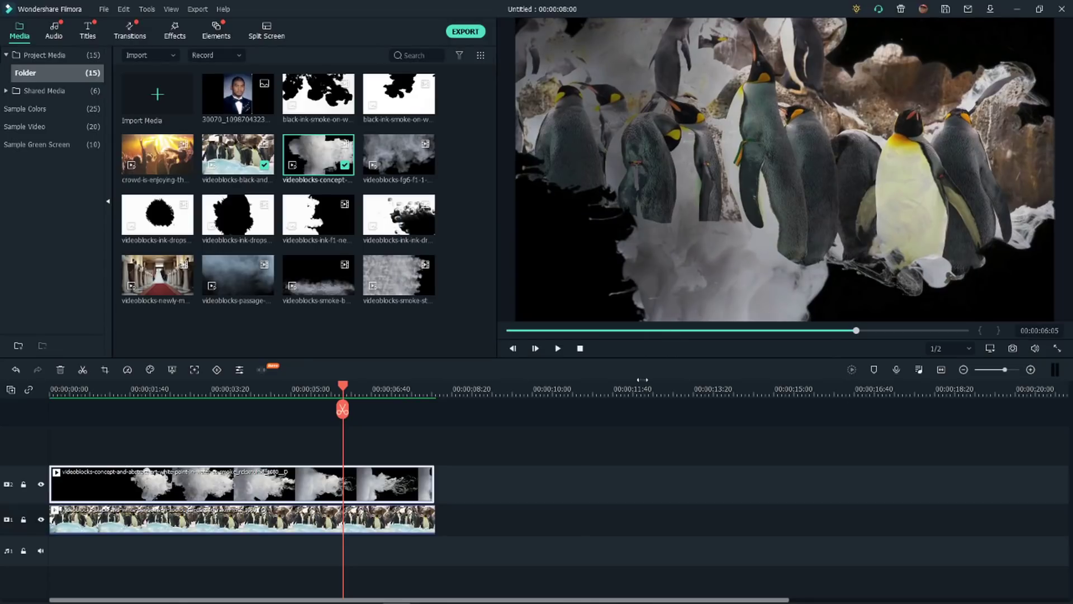
click(581, 349)
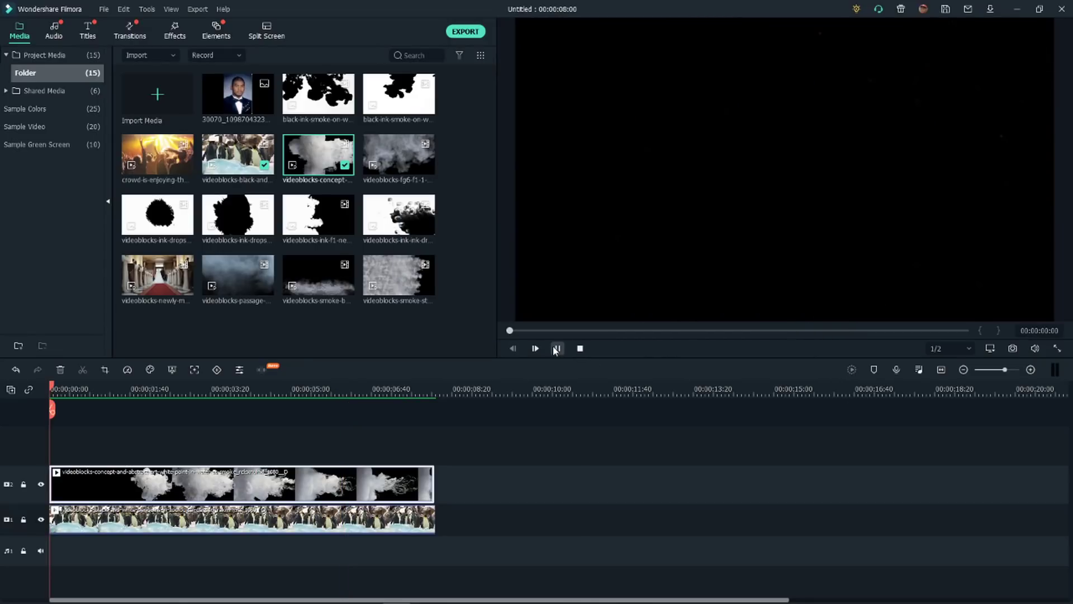
click(555, 349)
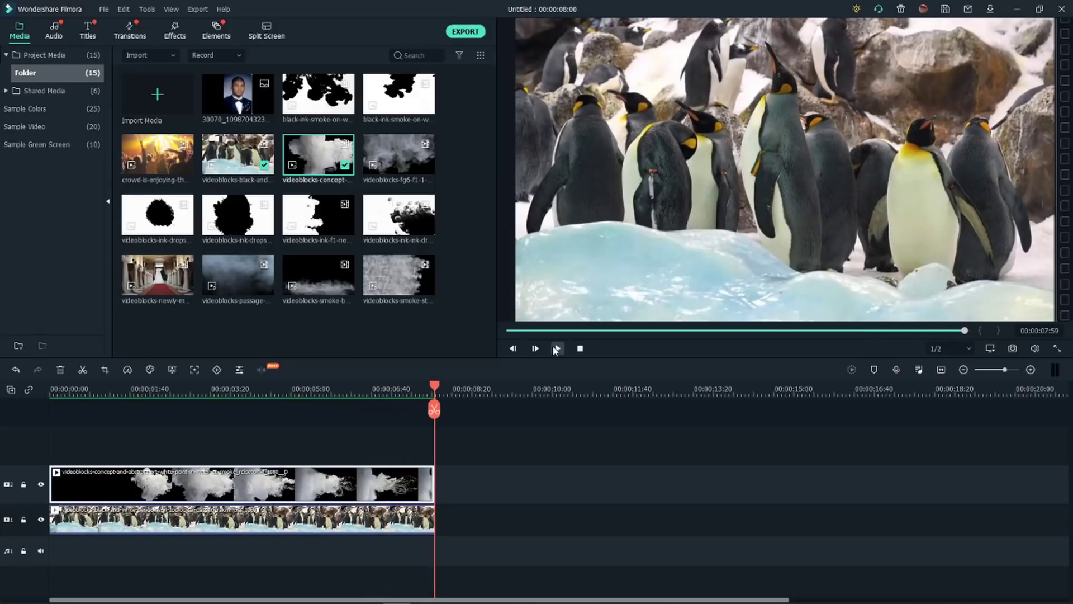
click(281, 387)
Step: Set the smoke overlay's opacity to about 94% and confirm
double_click(337, 484)
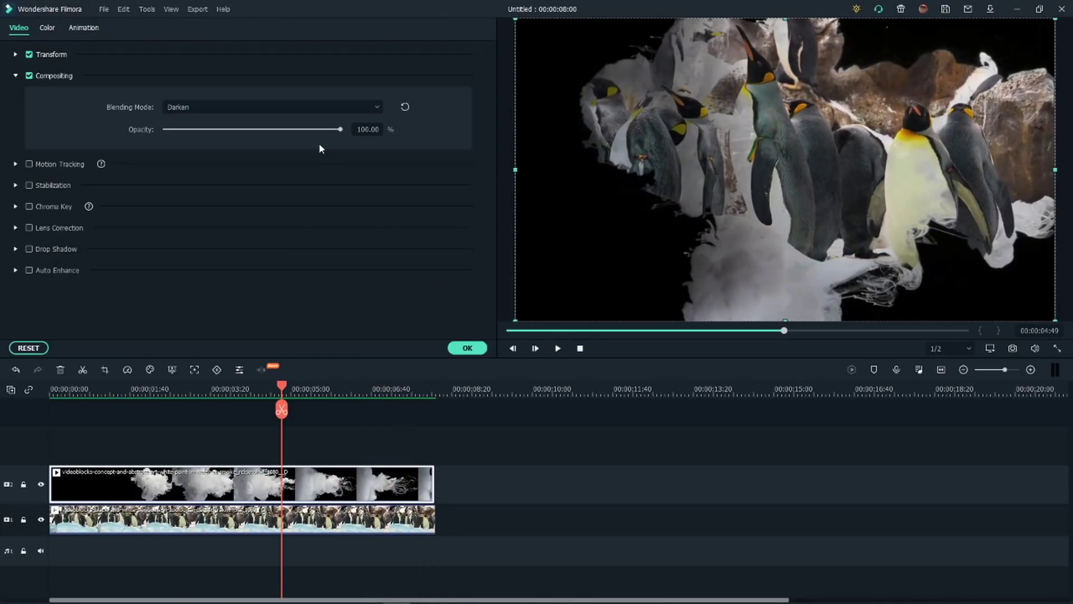
click(321, 129)
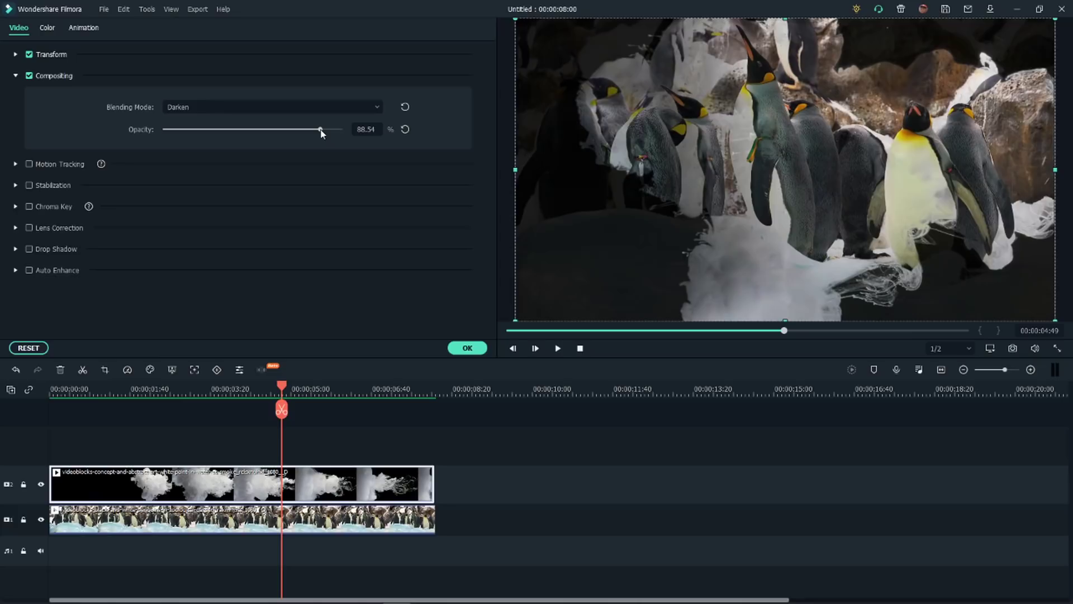
drag(320, 129, 330, 130)
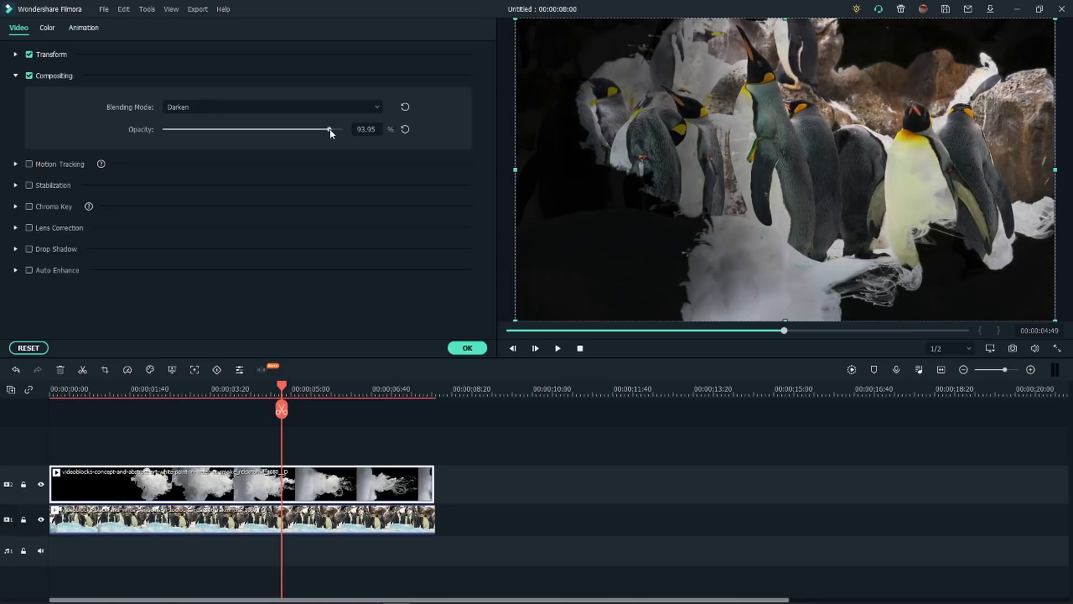
click(461, 348)
Step: Place the Lower Third 3 title from Included > Lower 3rds above the clips and open its text settings
click(88, 30)
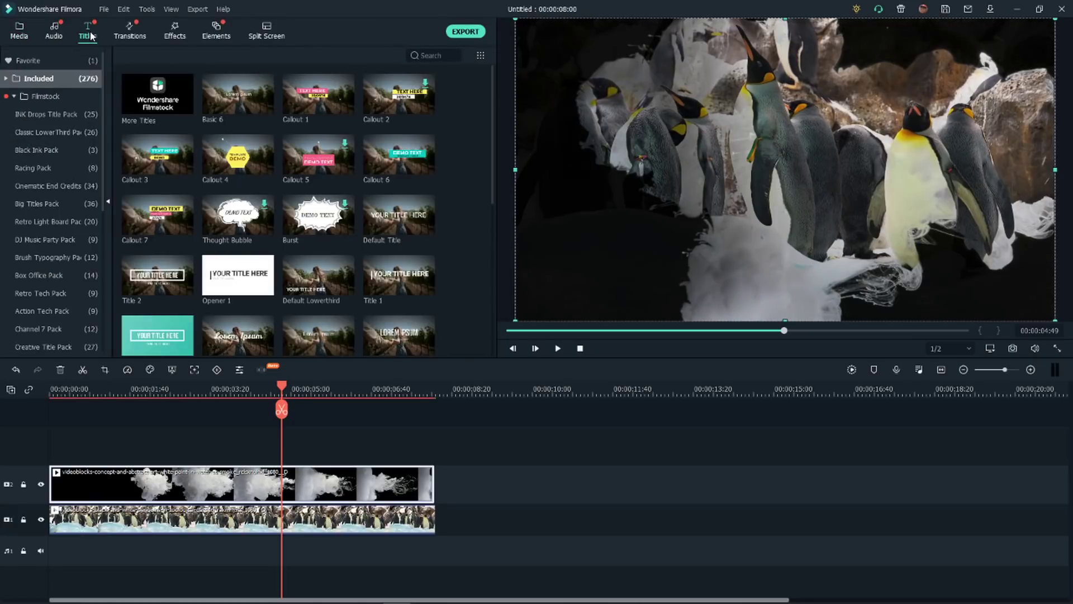
mouse_move(240, 91)
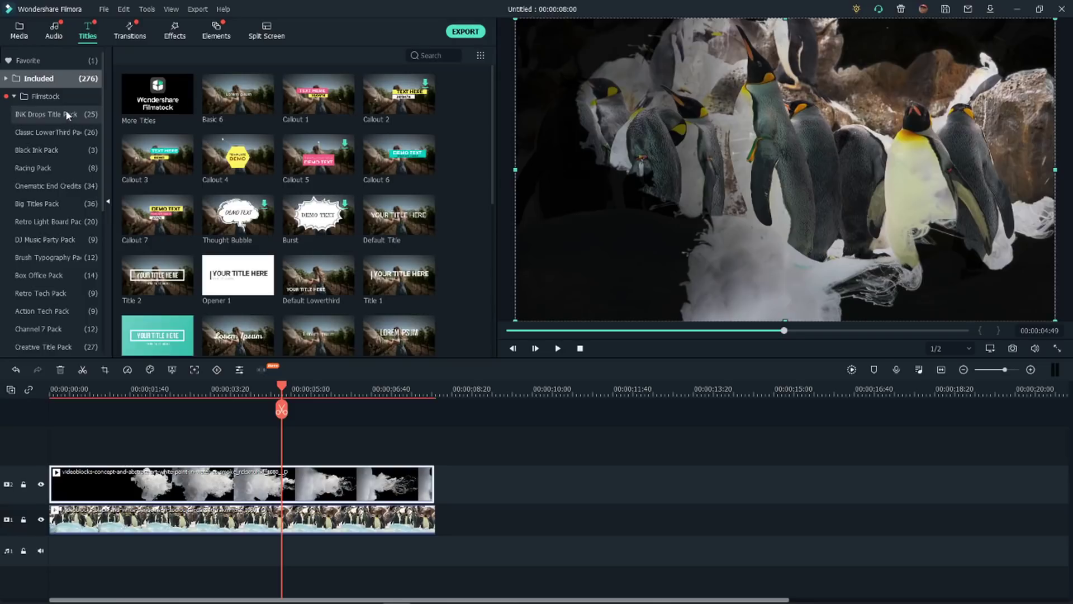
click(6, 78)
click(45, 151)
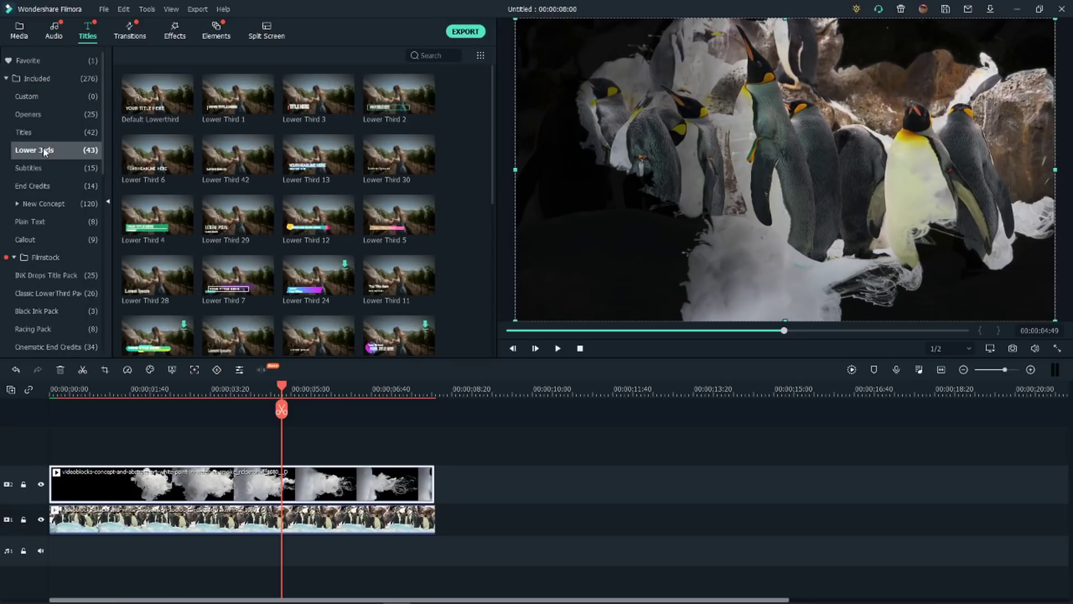
drag(318, 95, 270, 435)
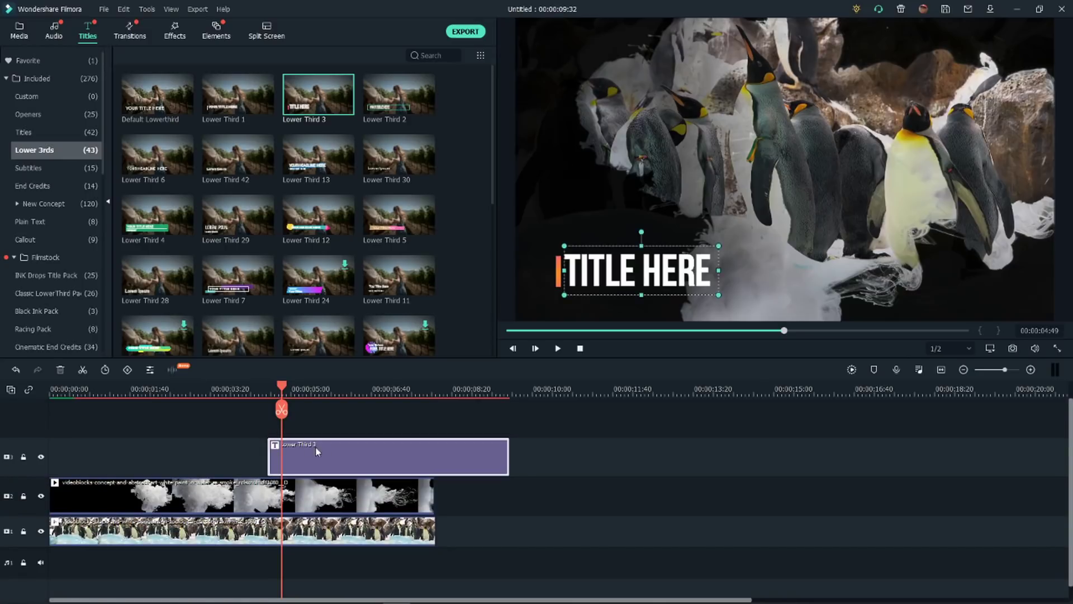
double_click(595, 277)
Step: In the advanced text editor, delete the template's Preset Video background track
click(286, 108)
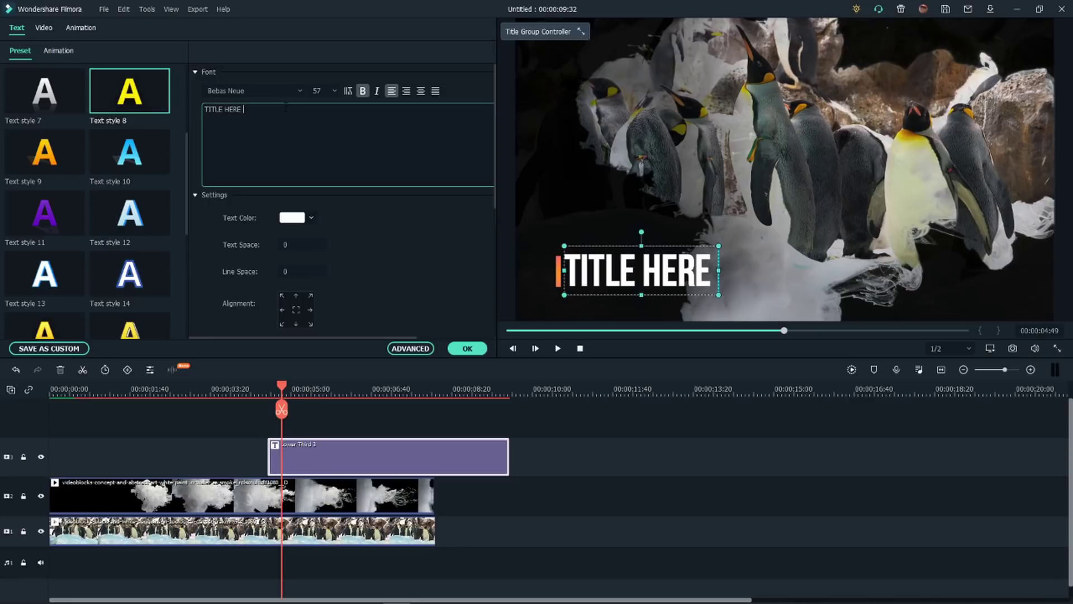
click(410, 349)
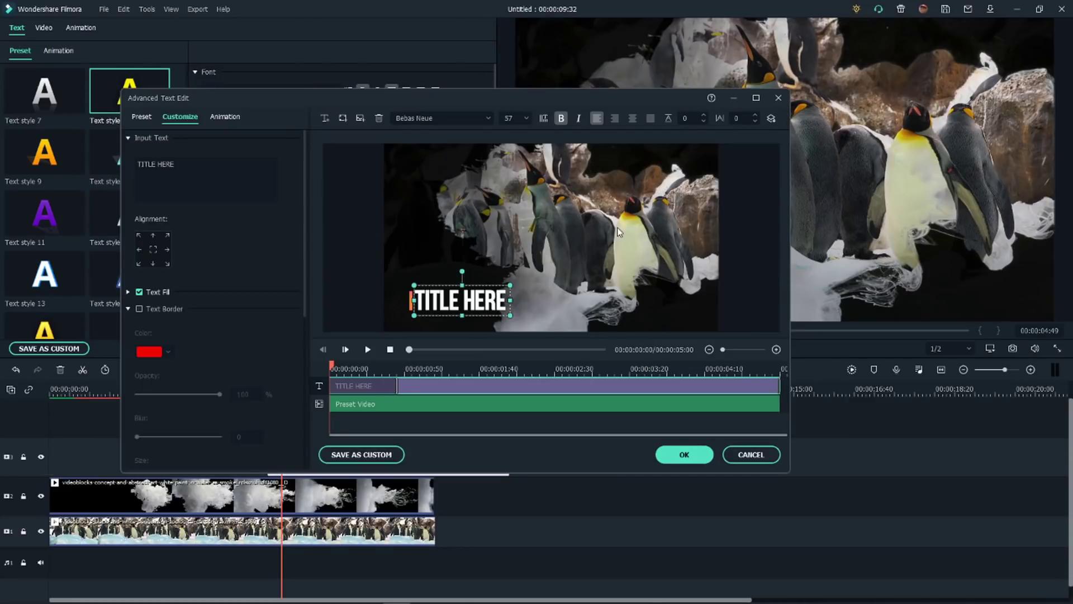
click(386, 407)
click(379, 118)
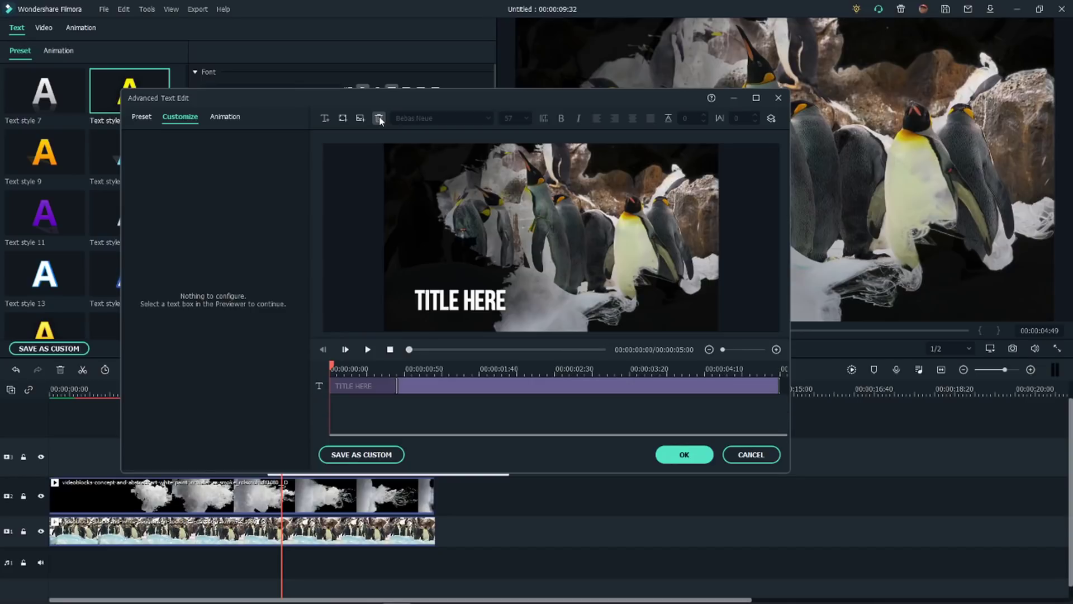
Step: Replace the title's placeholder text with 'BOOGIE WONDERLAND'
click(457, 302)
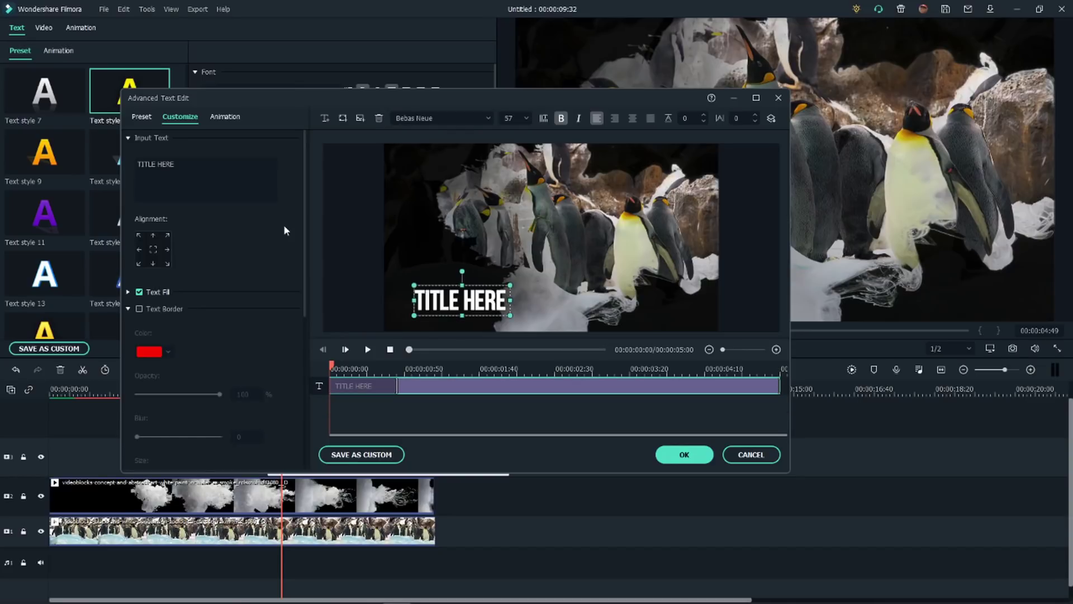
click(234, 166)
key(ctrl+a)
text(BOOGIE WONDERLAND)
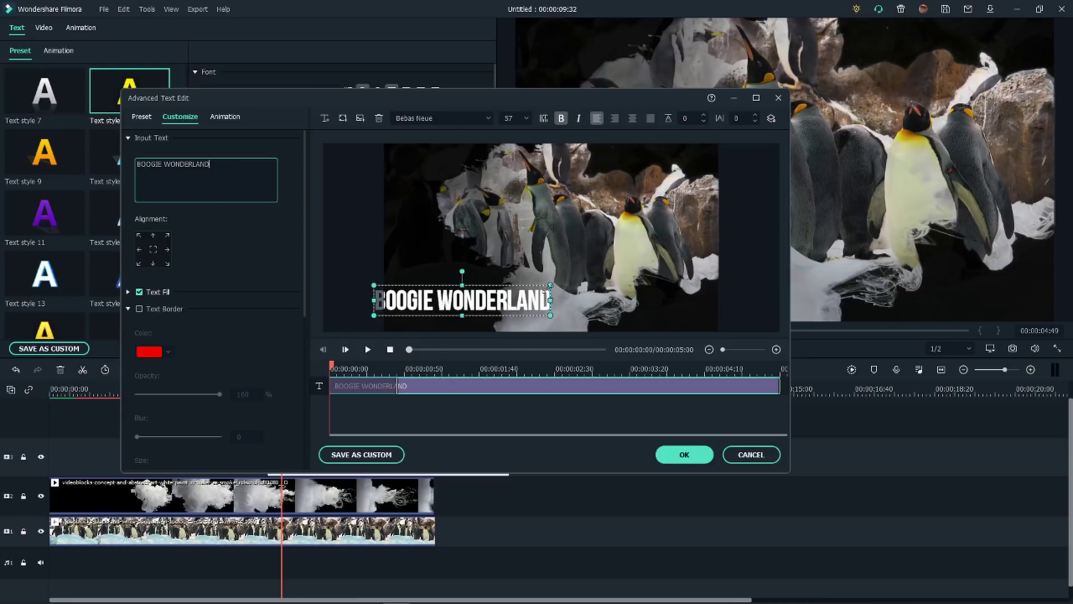
click(364, 152)
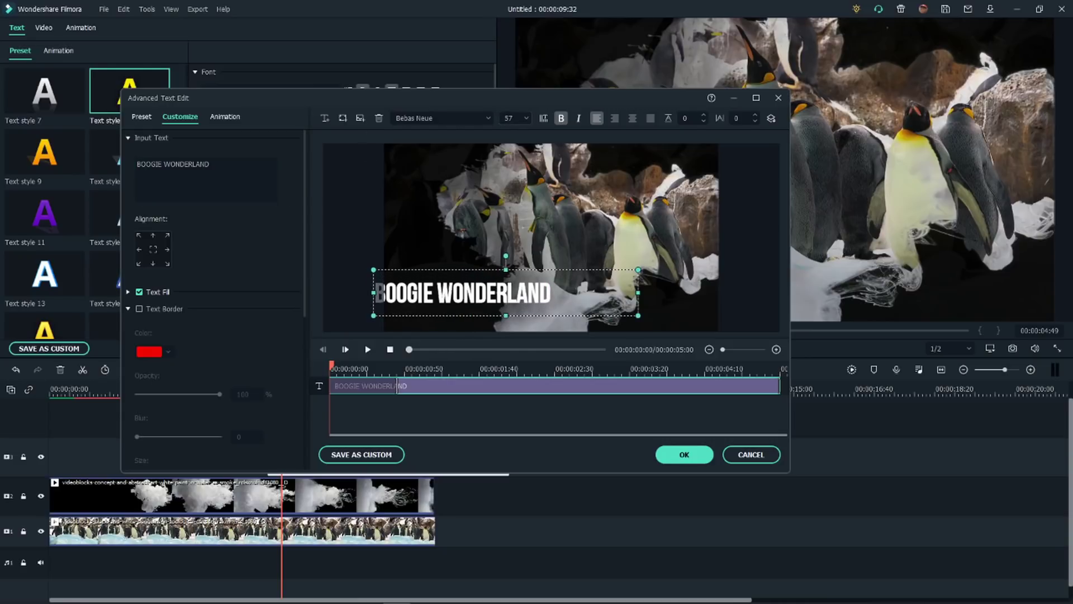
Step: Set the title's font size to 99 and centre it near the bottom of the frame
click(508, 118)
text(99)
key(Return)
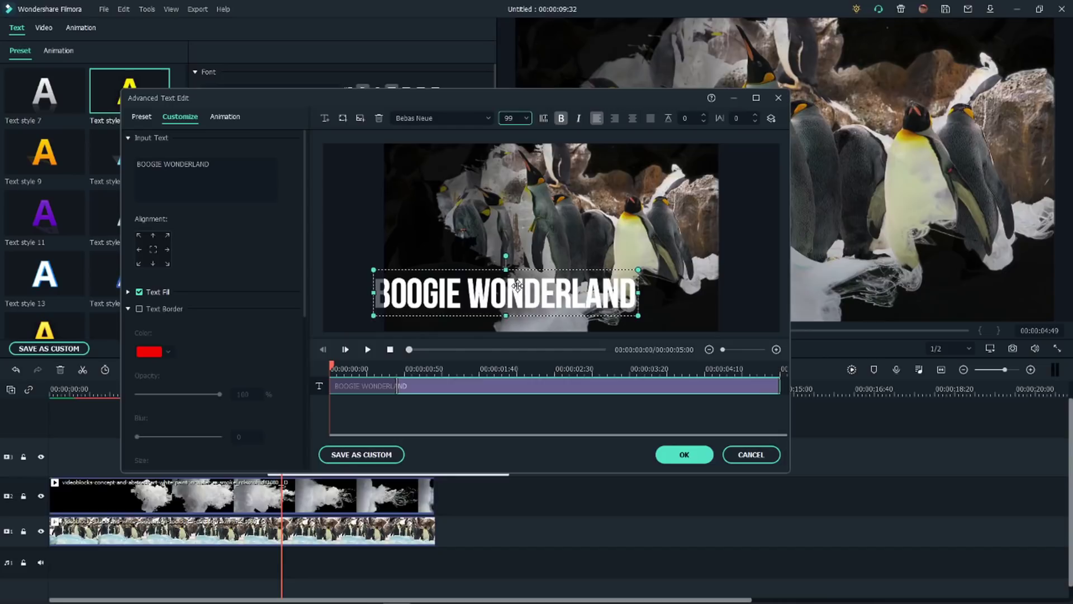
drag(518, 286, 550, 294)
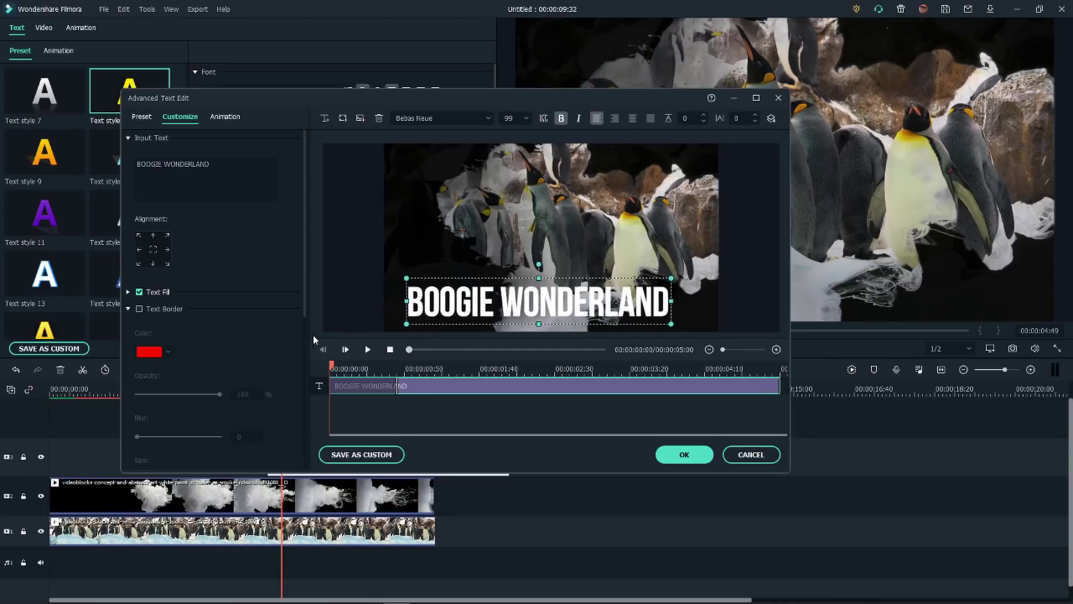
drag(428, 309, 453, 315)
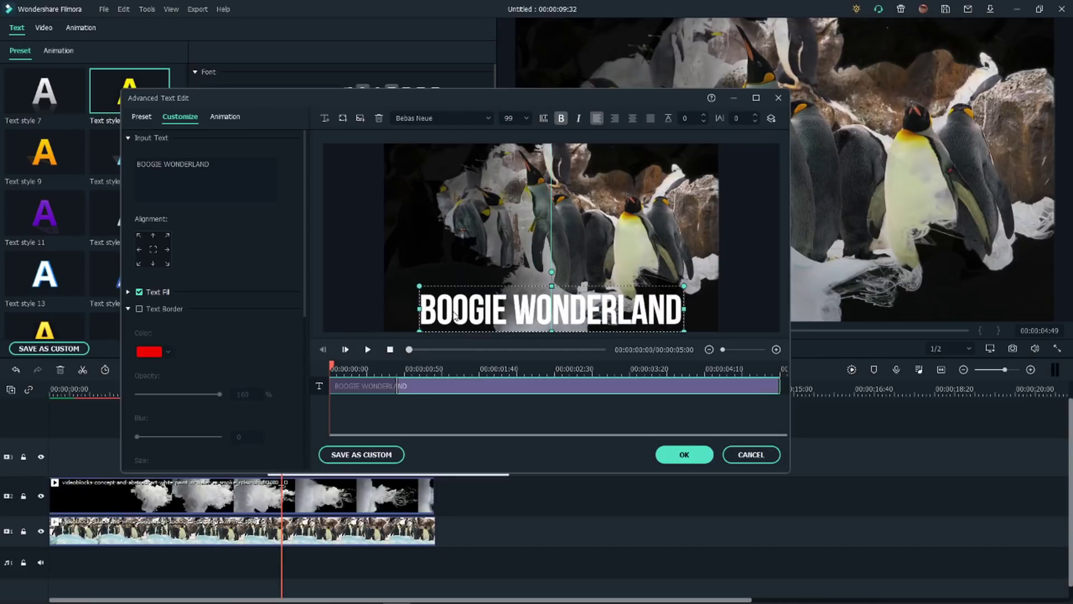
Step: Make the title yellow with Text style 8, leaving italic off, and apply the edits
click(142, 116)
click(250, 343)
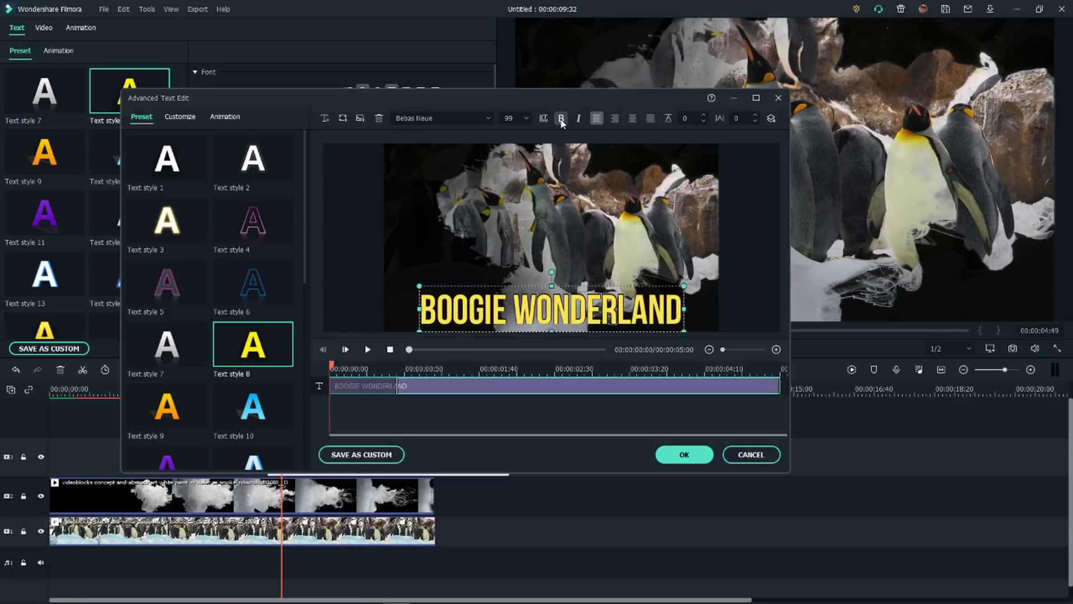
click(579, 118)
click(578, 118)
click(696, 458)
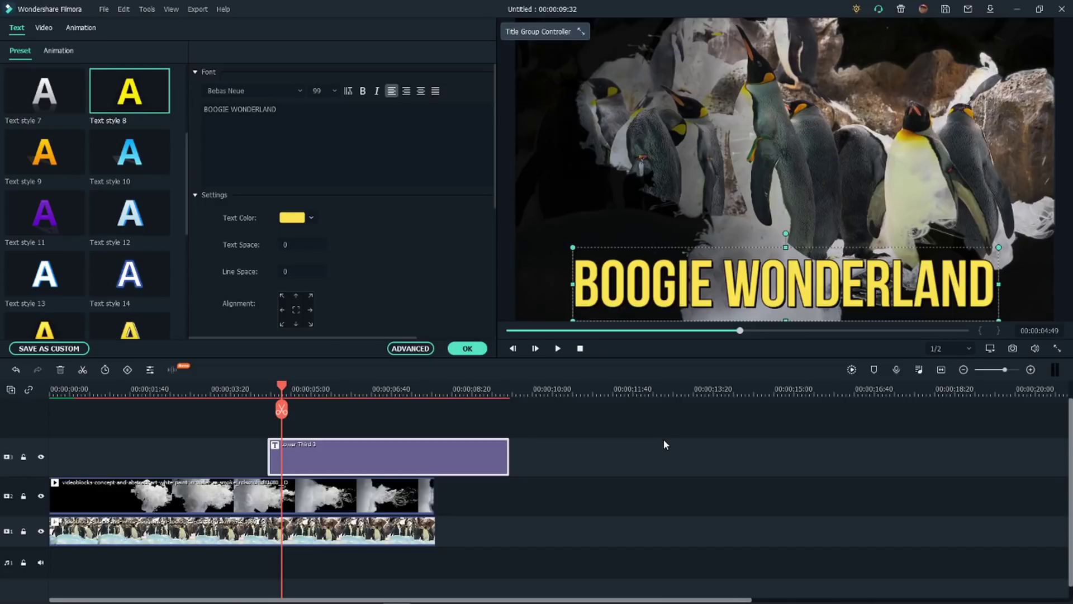
Step: Trim the BOOGIE WONDERLAND title to end at 00:00:08:07 and apply the Cinema style animation
drag(507, 452, 420, 450)
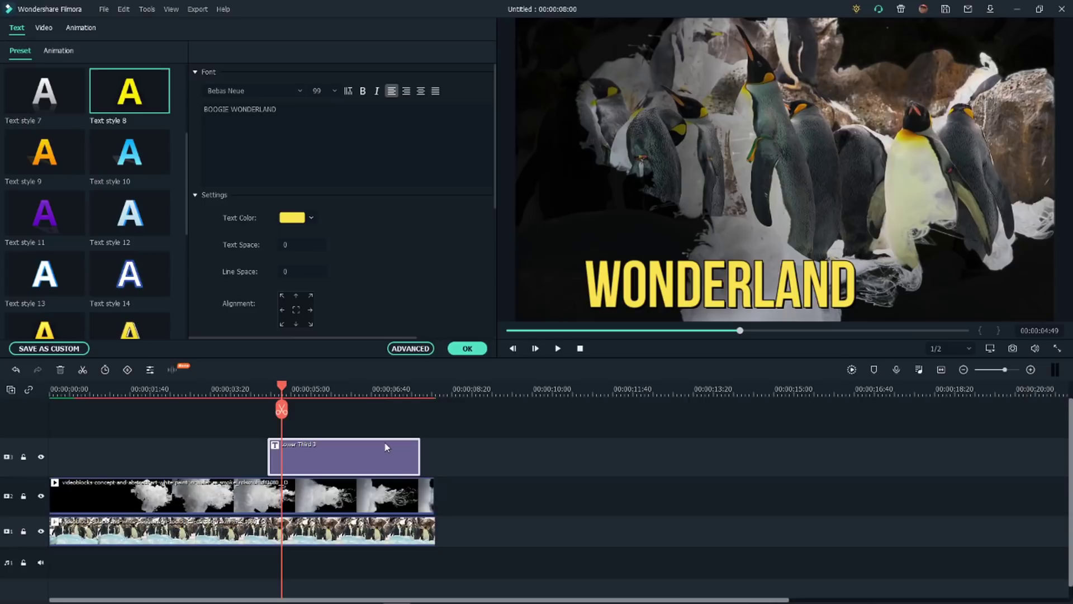
click(58, 51)
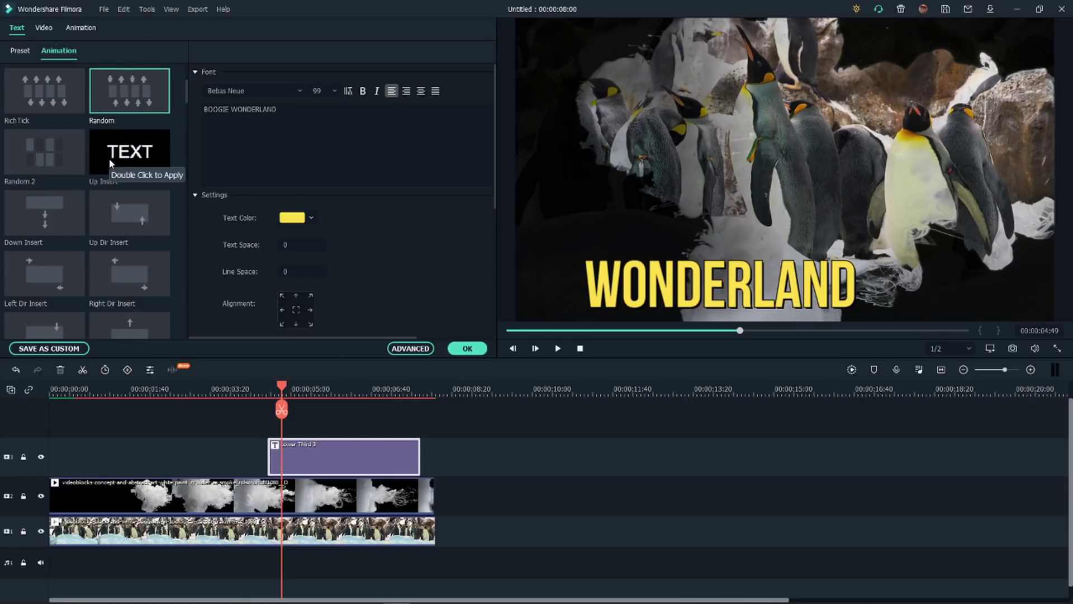
scroll(42, 187, up, 3)
click(126, 152)
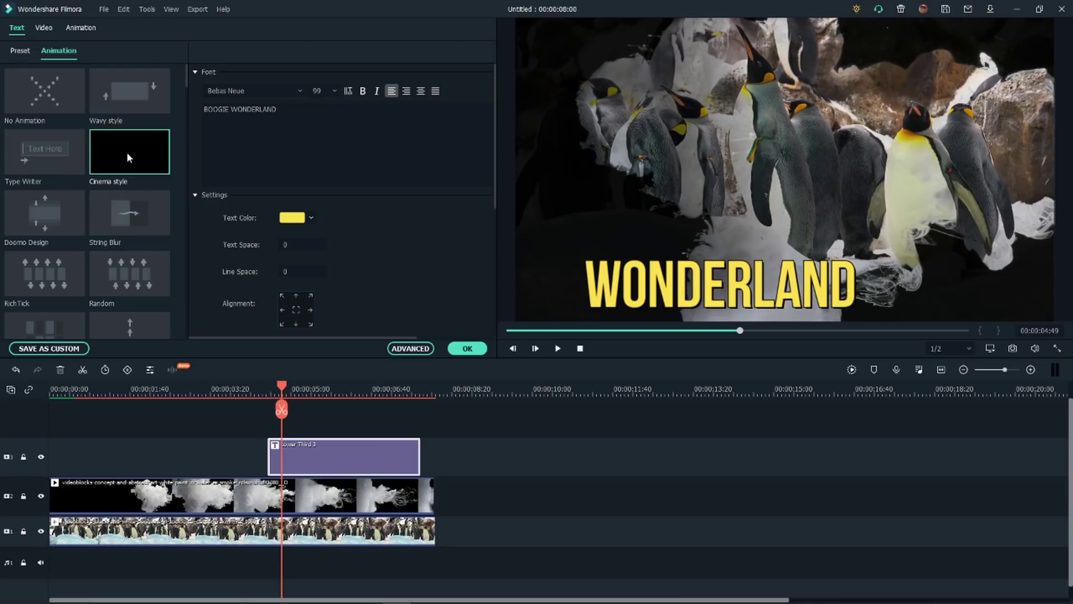
click(467, 346)
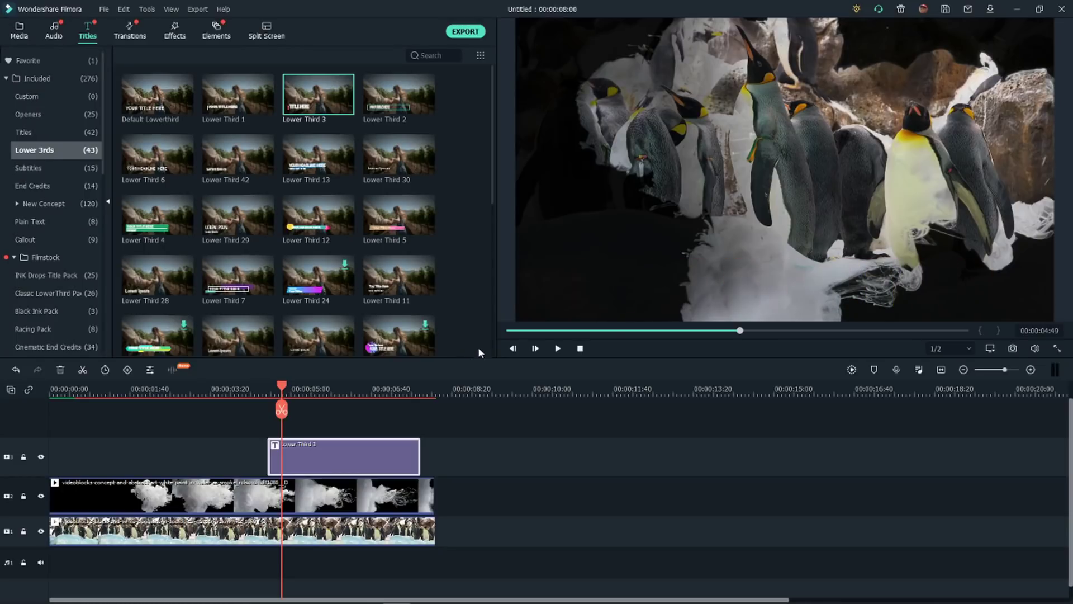
Step: Render a preview of the timeline and play the penguin sequence from the beginning
click(852, 370)
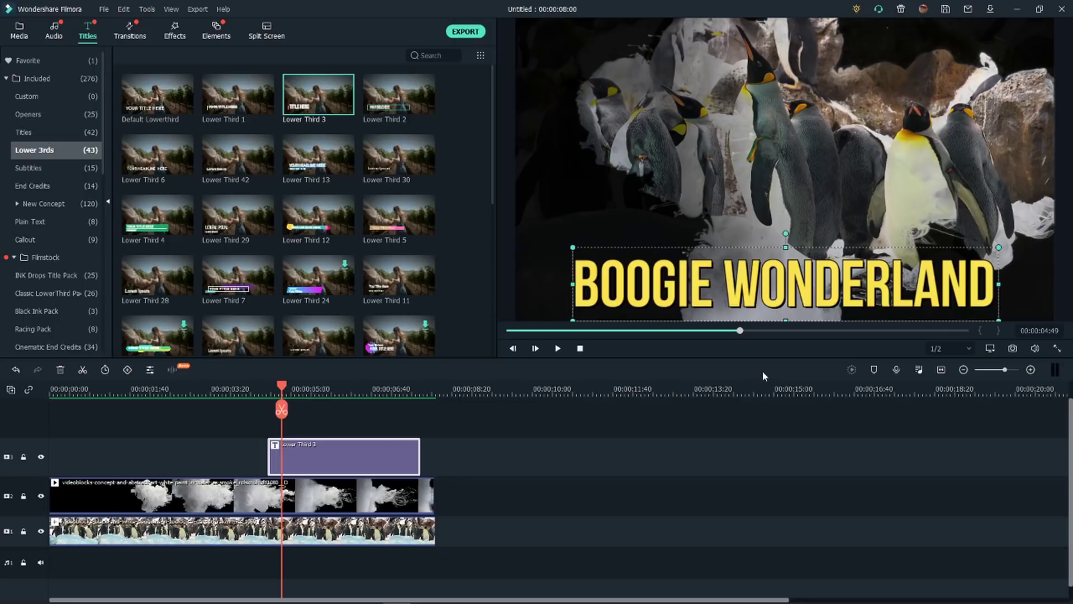
click(578, 350)
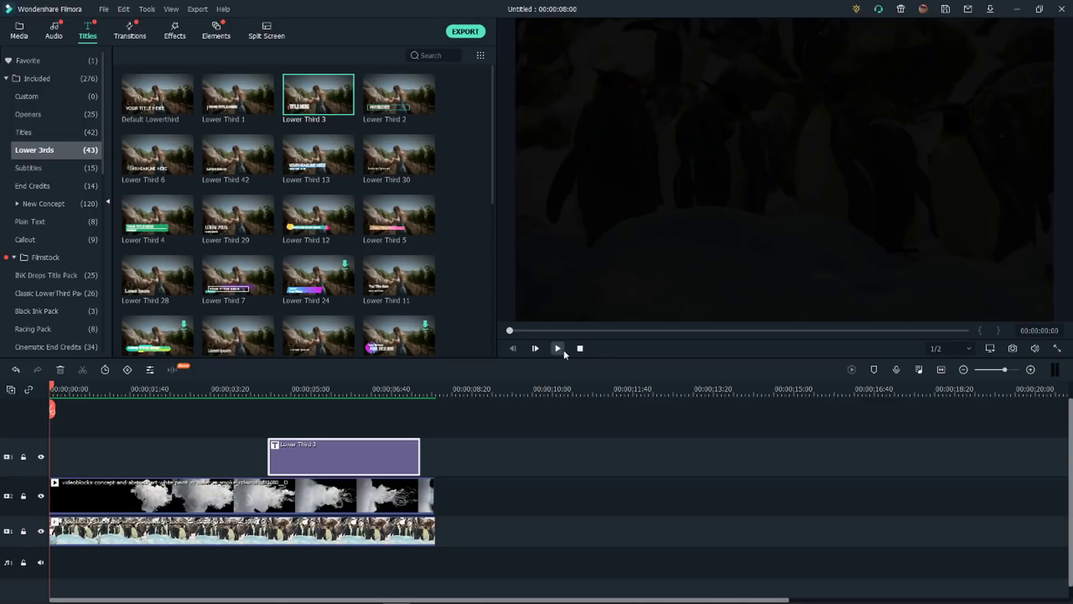
click(563, 350)
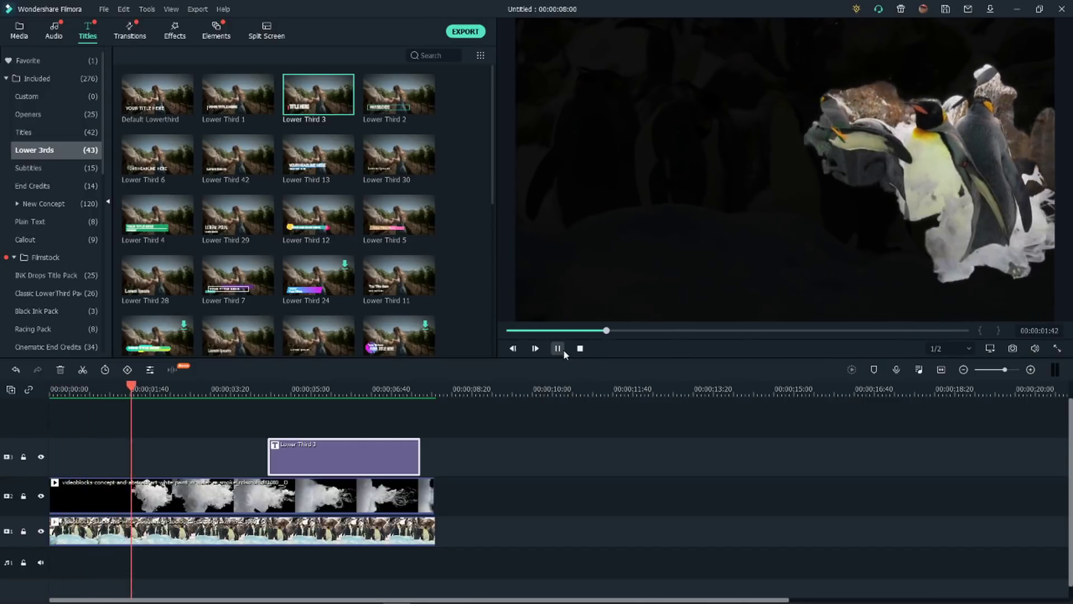